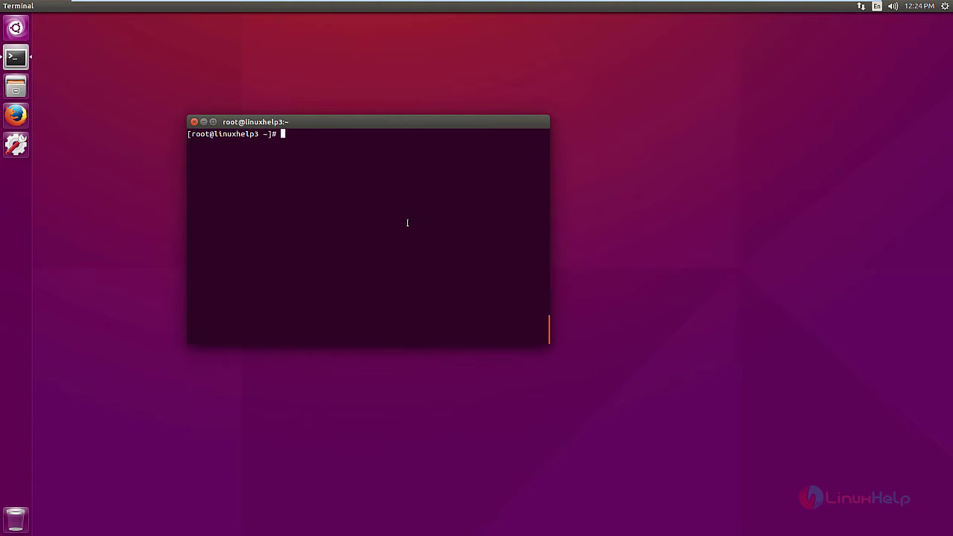
- Install nfs-utils with yum and enable the NFS service at boot with chkconfig
text(yum install nfs-utils -y)
key(Return)
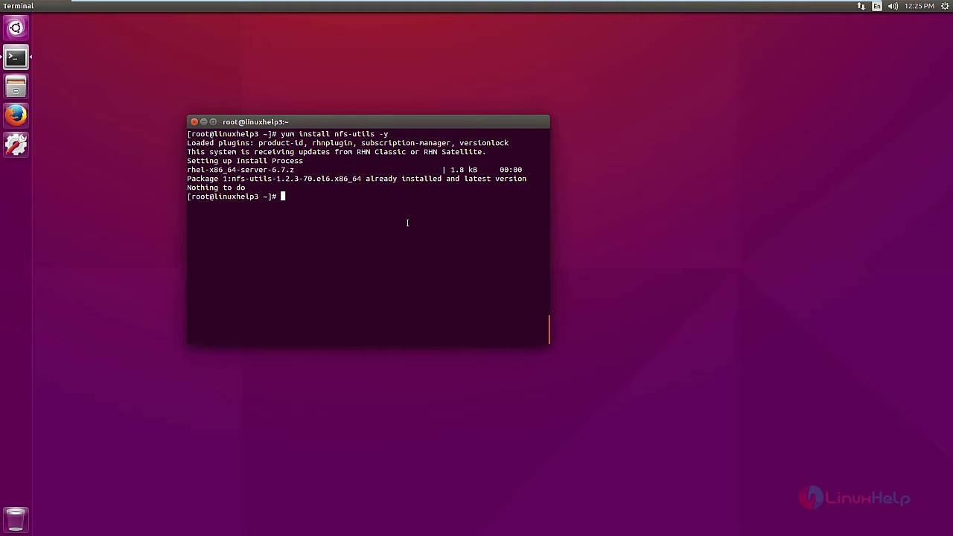
text(chkconfig nfs on)
key(Return)
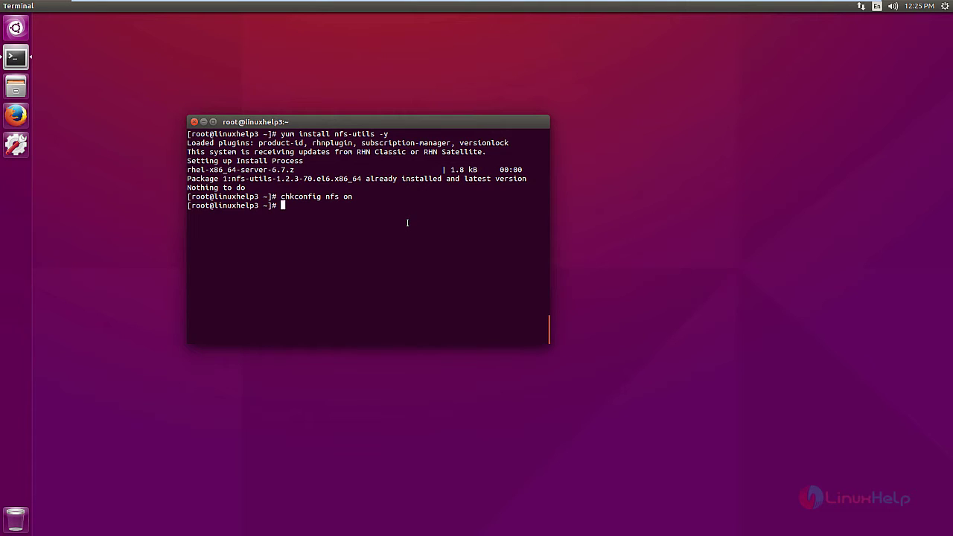
- Start the rpcbind and NFS services
text(service rpcbind start)
key(Return)
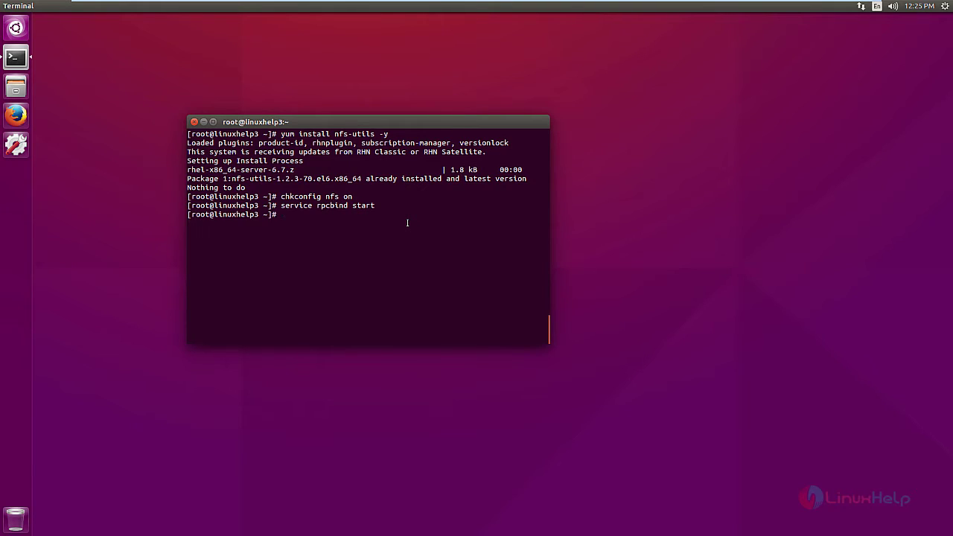
text(service nfs start)
key(Return)
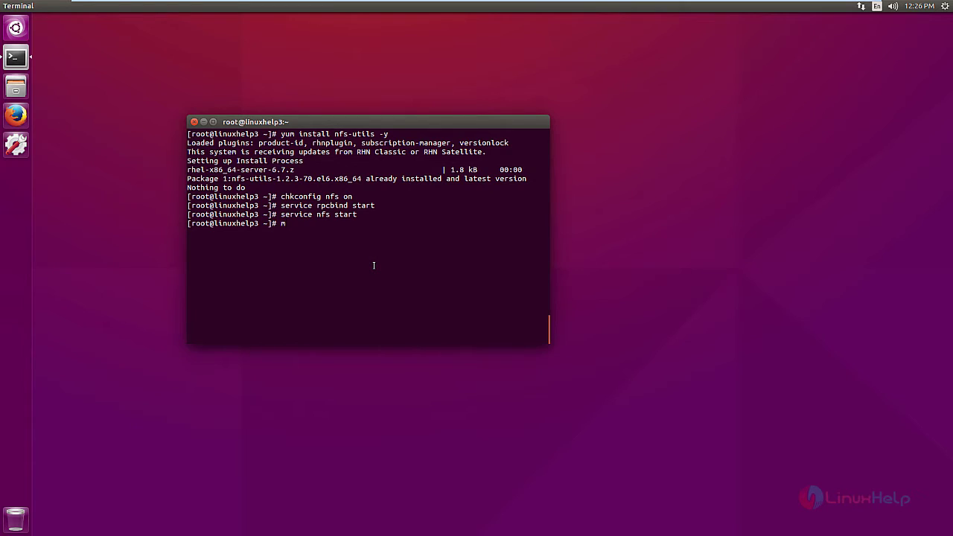
text(mkdir /ISO)
- Create the /ISO directory and open /etc/exports in nano
key(ctrl+l)
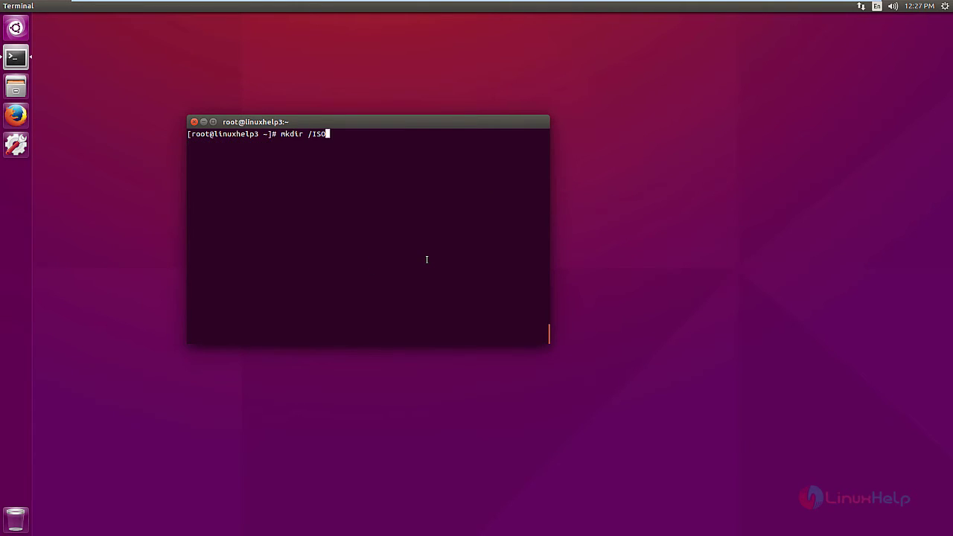
key(Return)
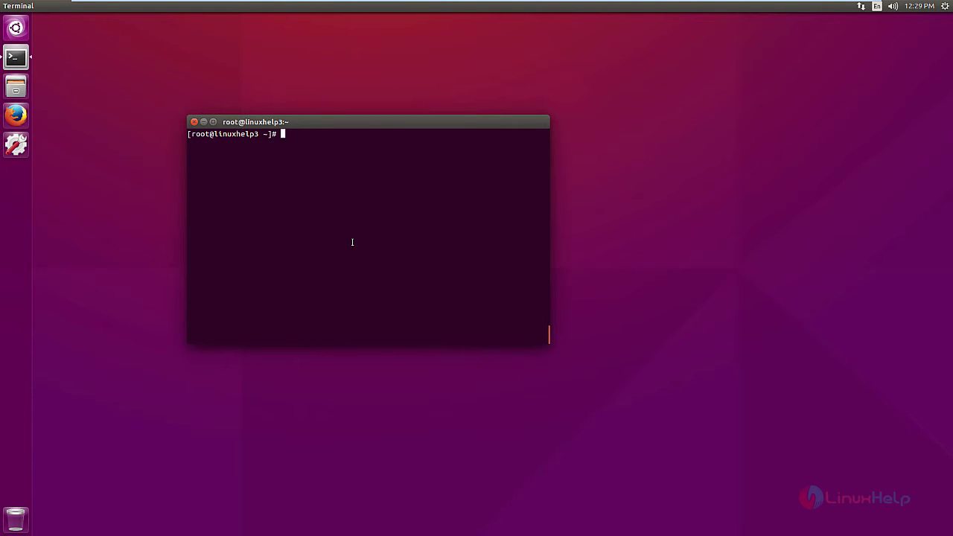
text(nano /etc/exports)
key(Return)
- Add the line '/ISO 192.168.7.0/24(rw)' to /etc/exports, save and exit nano
key(Down)
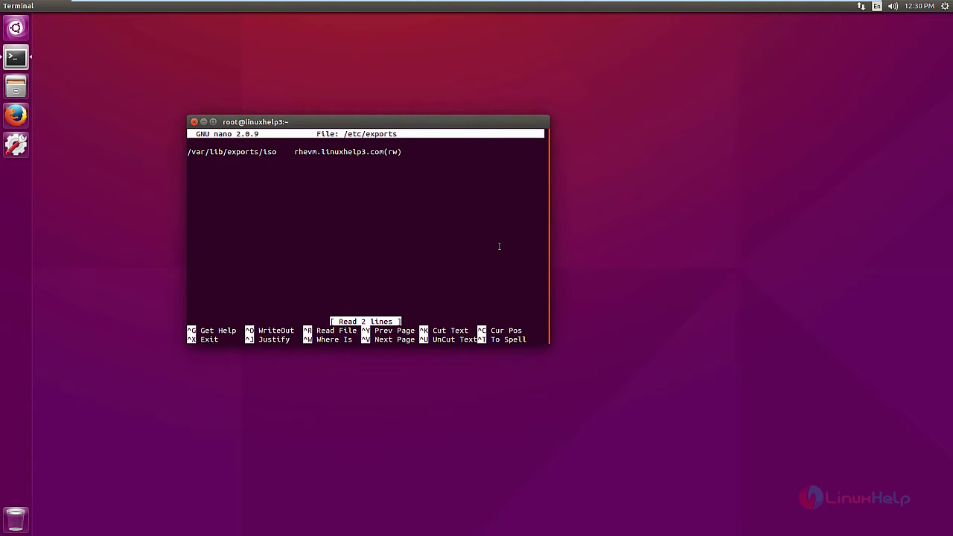
text(/ISO)
key(Tab)
key(Tab)
text(192.168.7.)
text(0/24)
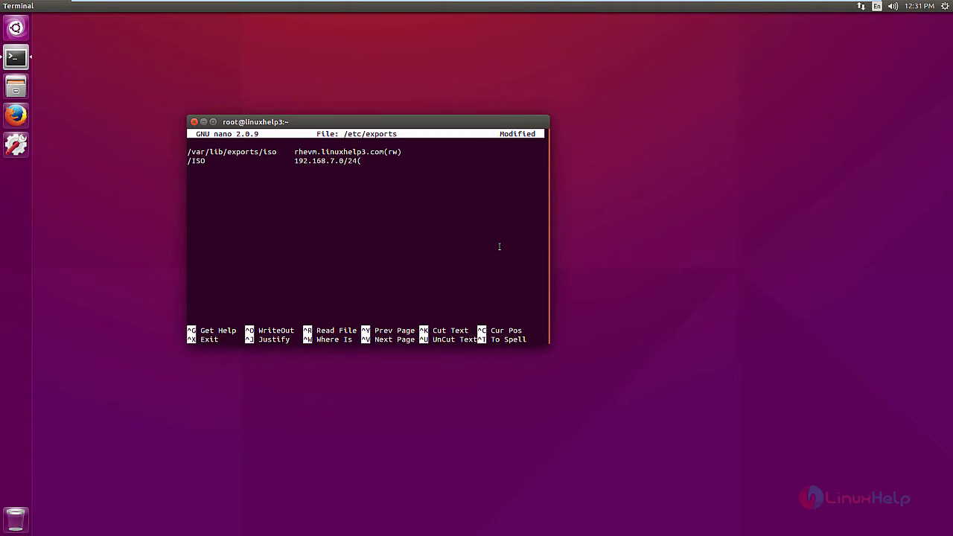
text((rw))
key(ctrl+o)
key(Return)
key(ctrl+x)
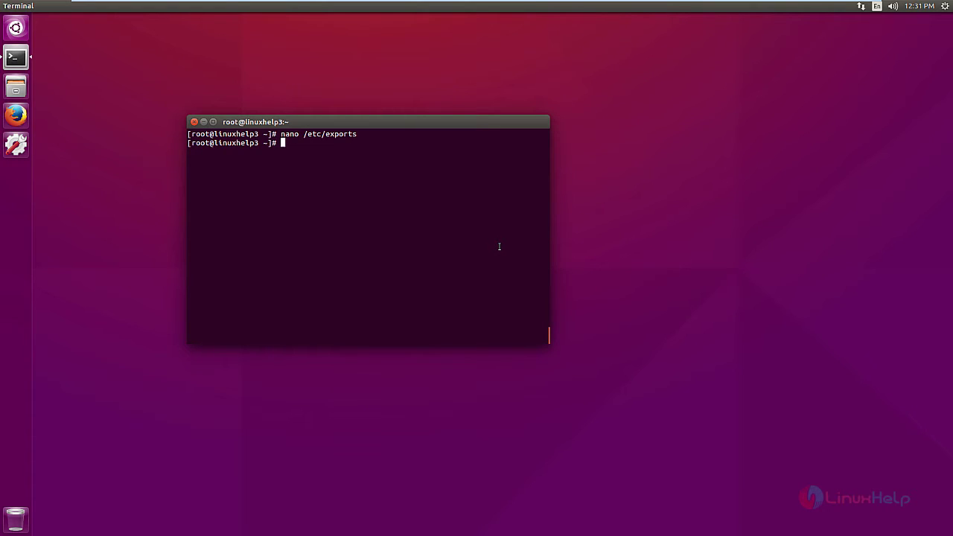
- Re-export all NFS shares with exportfs -a and list the root directory
text(exportfs -a)
key(Return)
text(cd )
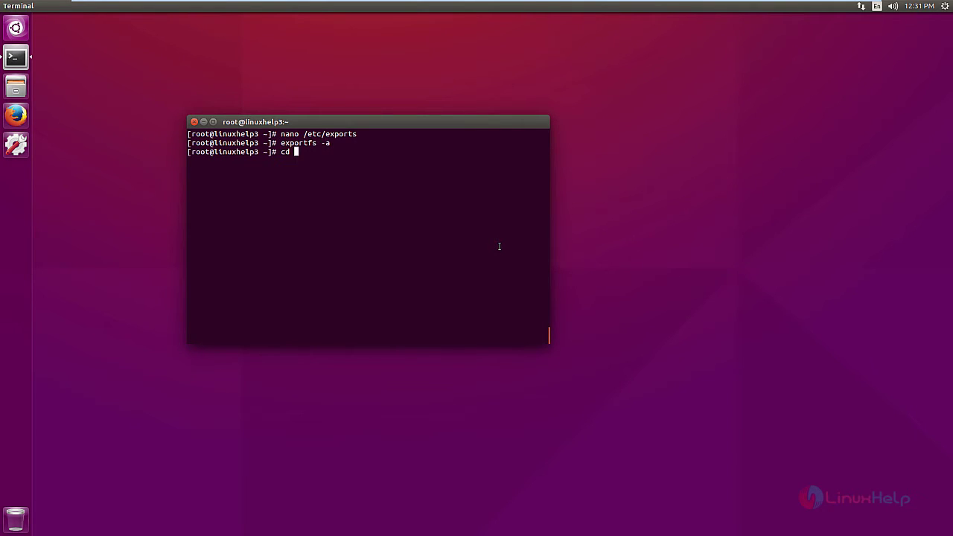
text(/)
key(Return)
text(ll)
key(Return)
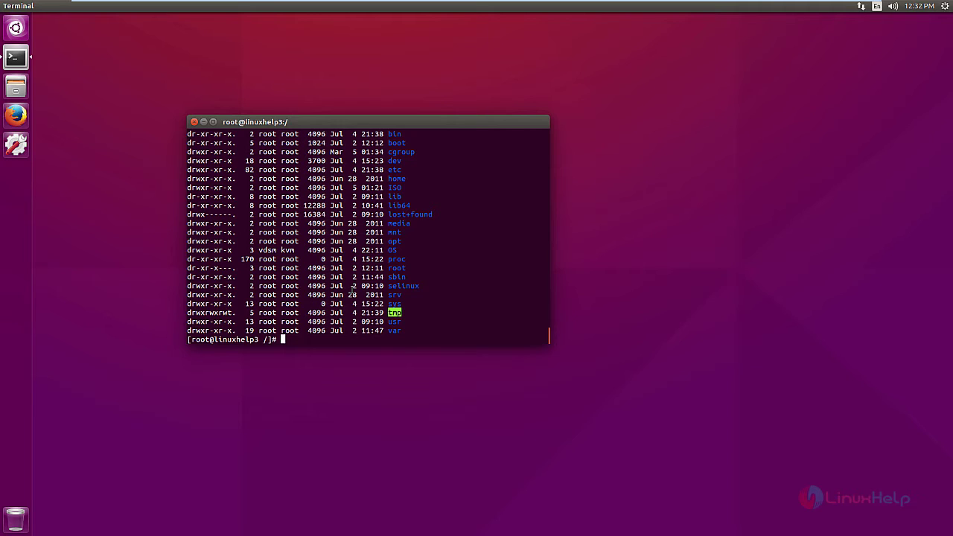
- Change /ISO ownership to 36:36 (vdsm:kvm) and verify it with ll
text(chown 36:36 /ISO)
key(Return)
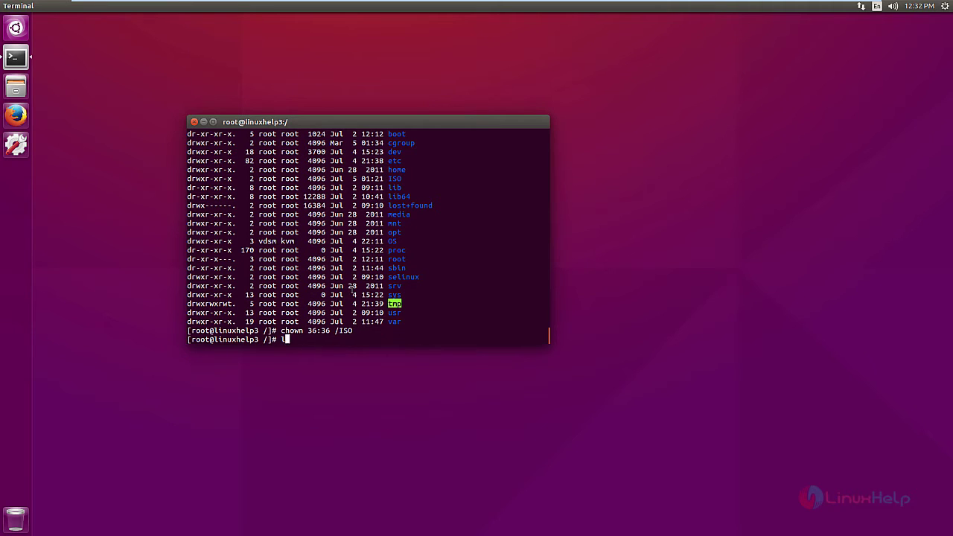
text(ll)
key(Return)
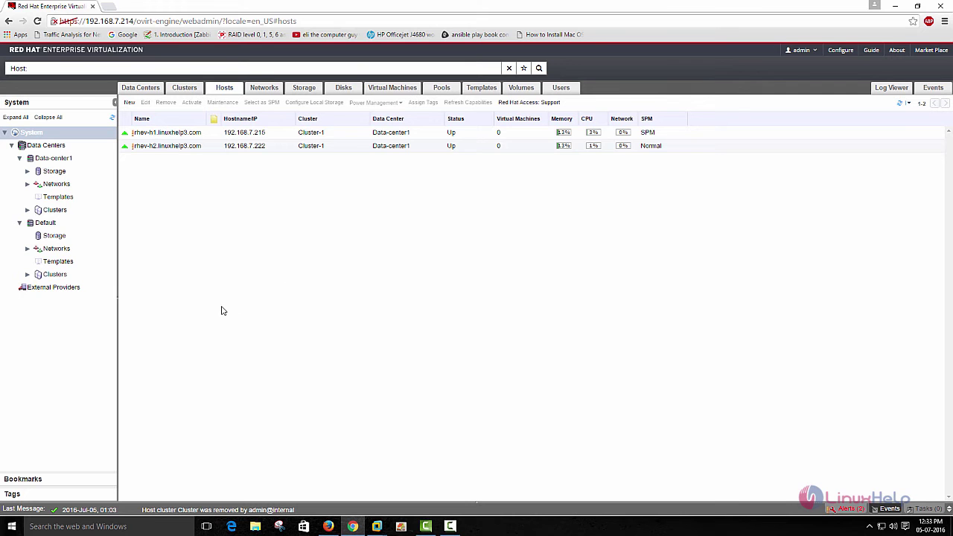
- In Data-center1's Storage, start a new domain named ISO_Domain of type ISO / NFS
click(53, 158)
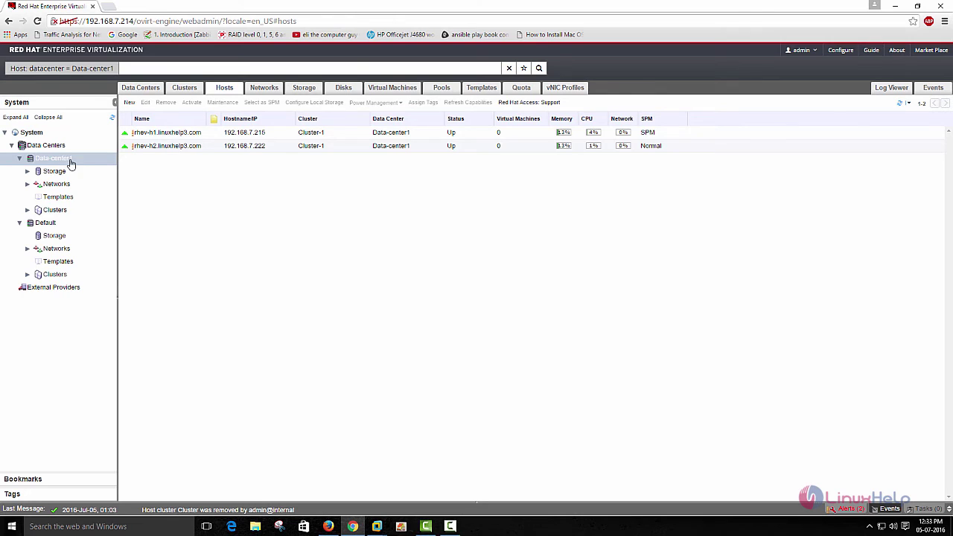
click(54, 172)
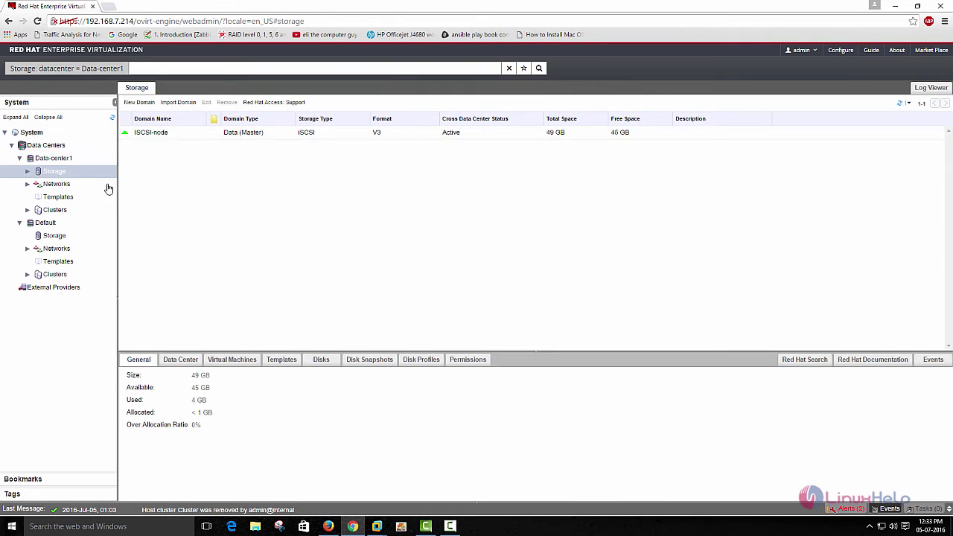
click(140, 102)
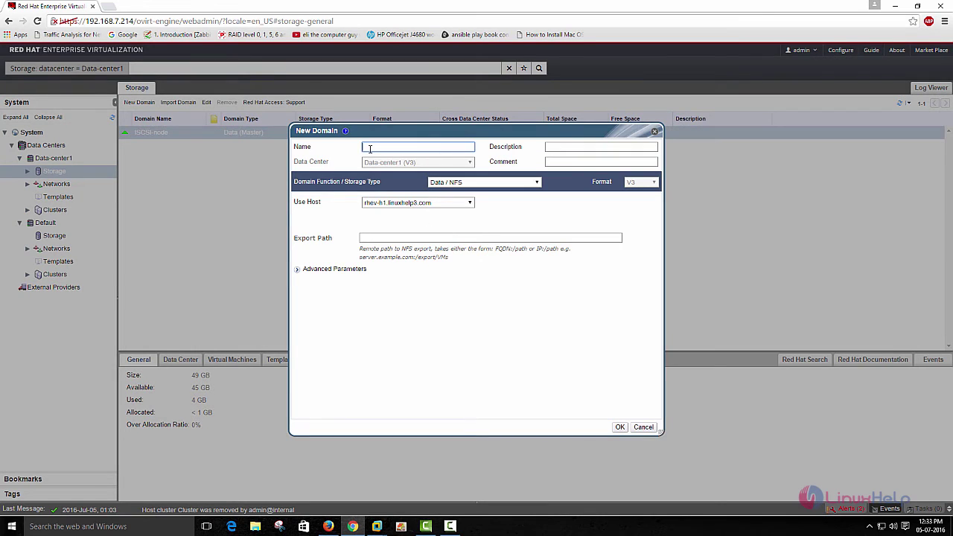
text(is)
text(C)
text(_Domain)
click(534, 184)
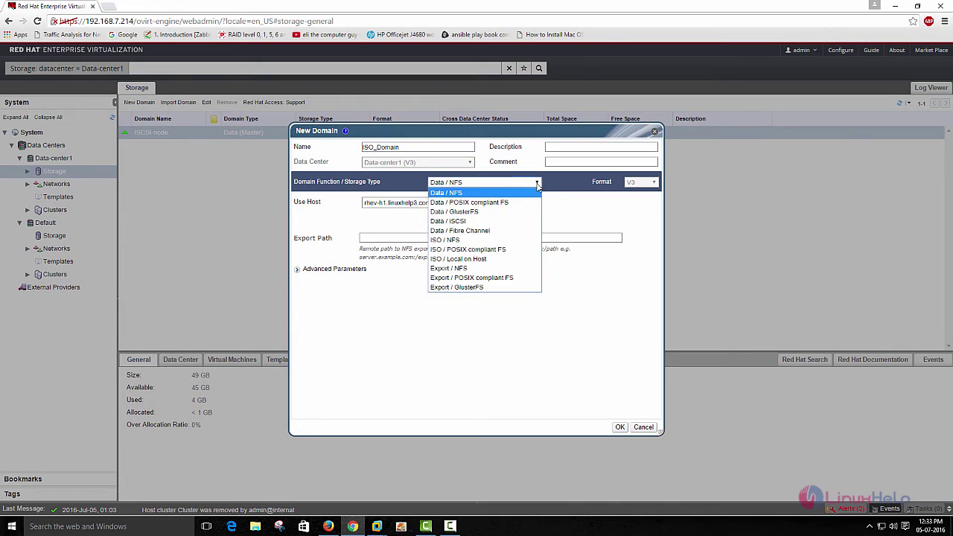
click(482, 245)
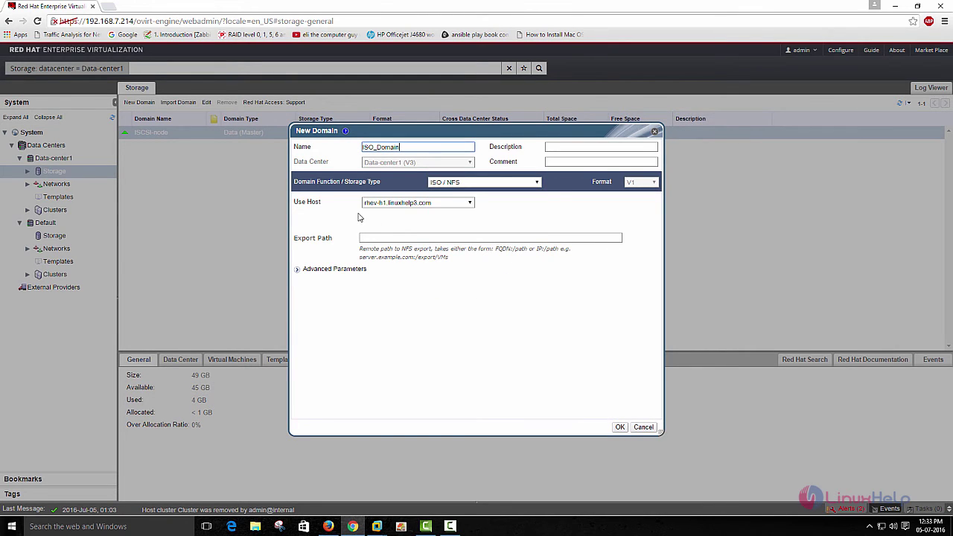
- Use host rhev-h1 with export path 192.168.7.214:/ISO and create the domain
click(471, 203)
click(472, 205)
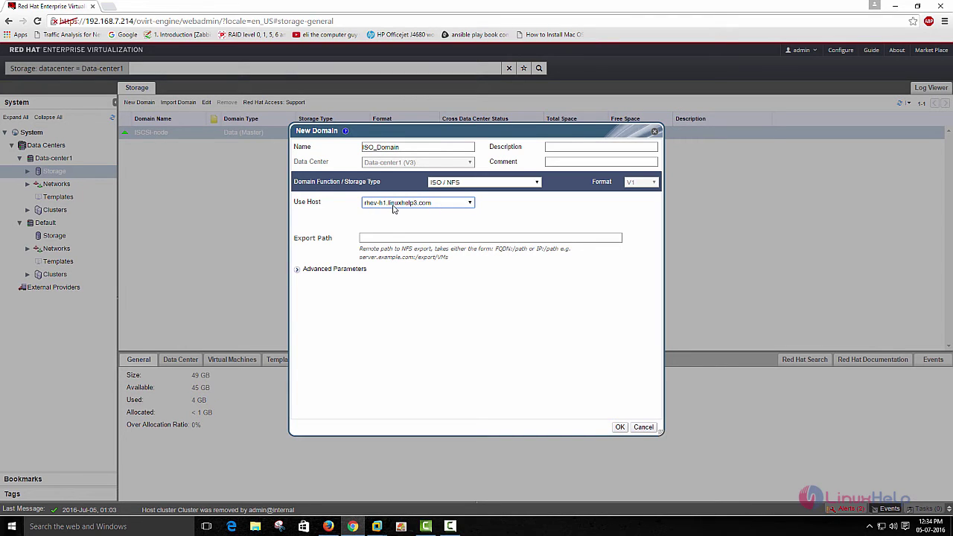
click(425, 238)
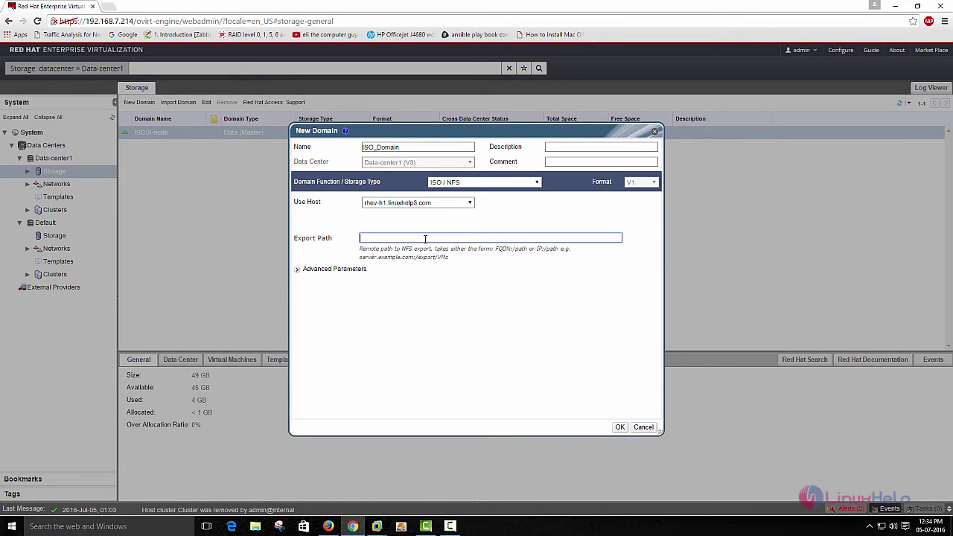
text(192.)
text(14:/ISO)
click(620, 427)
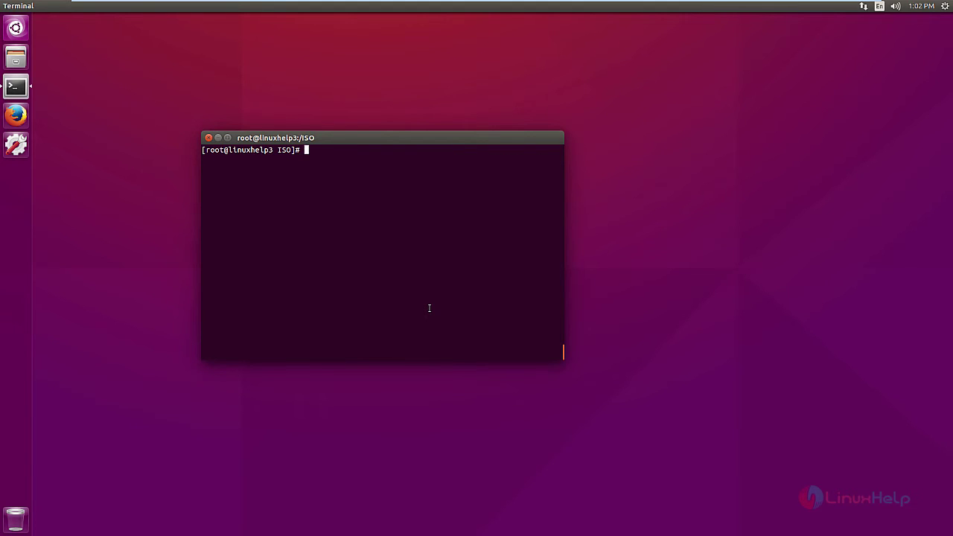
- List /ISO and run rhevm-iso-uploader upload -i ISO_Domain ubuntu-16.04-desktop-amd64.iso
text(ls)
key(Return)
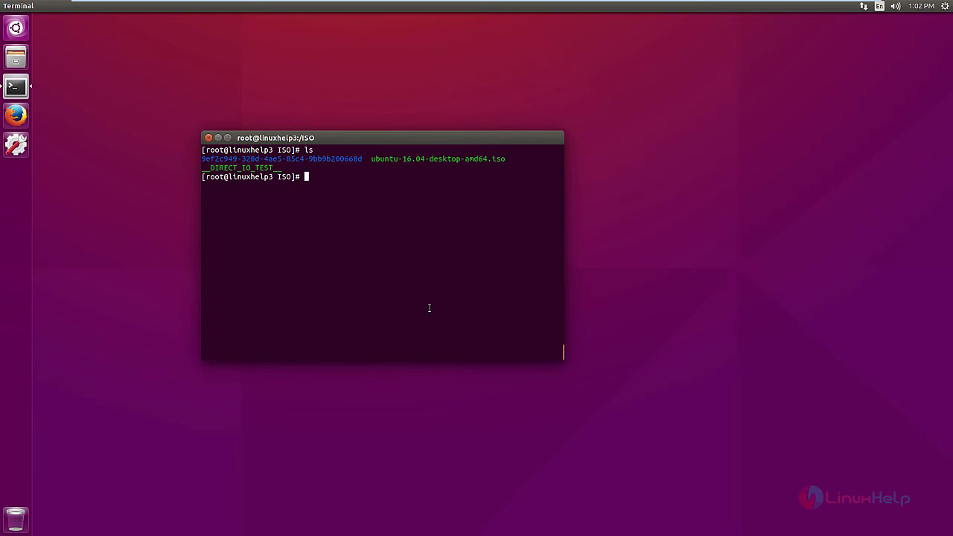
text(rhevm-is)
key(Tab)
text(upload -)
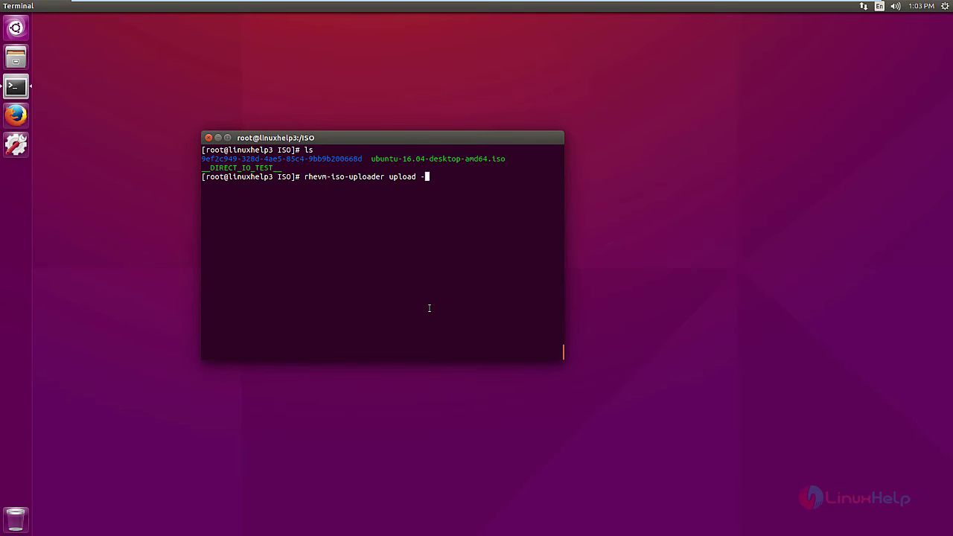
text(i )
text(ISO_)
text(Domain )
text(u)
key(Tab)
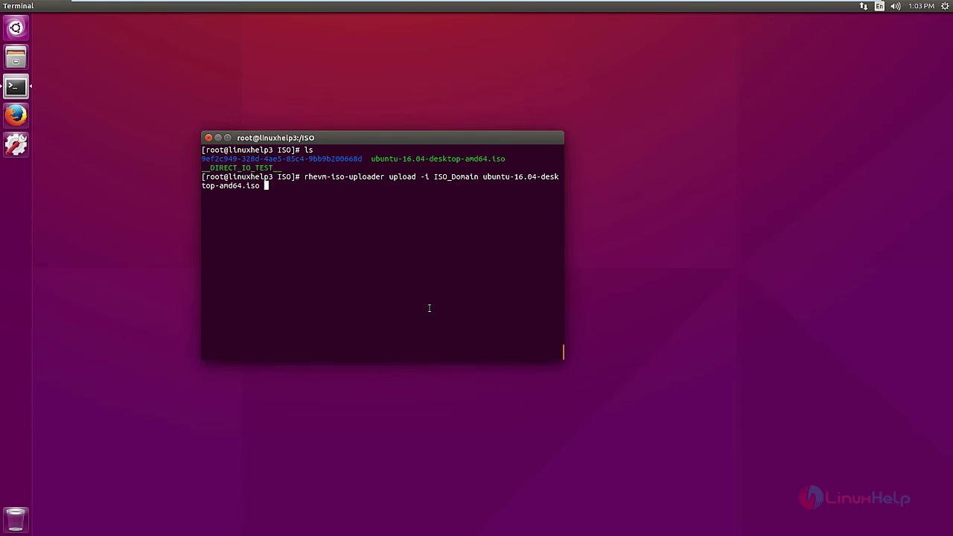
key(BackSpace)
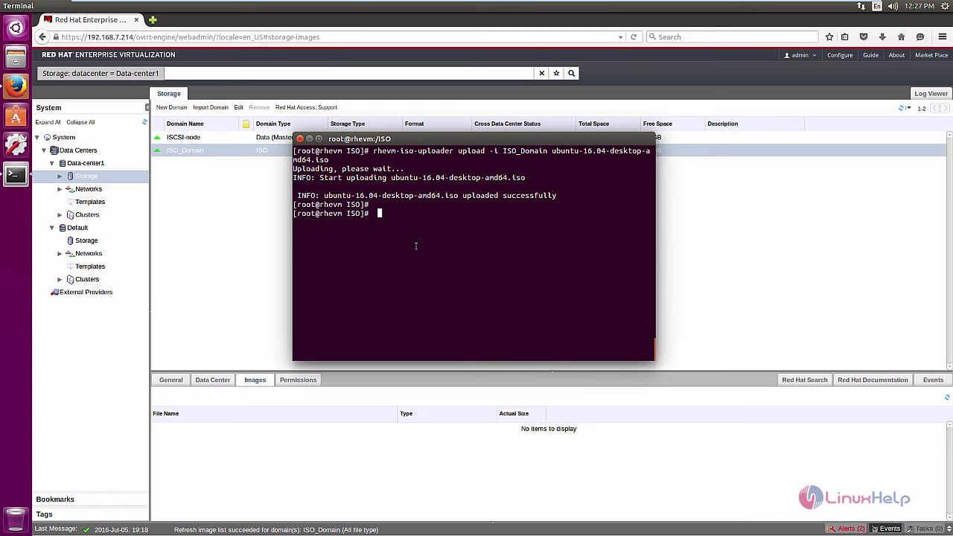
- Upload /usr/share/rhev-guest-tools-iso/RHEV-toolsSetup_3.5_14.iso to ISO_Domain with rhevm-iso-uploader
text(rhevm-iso)
key(Tab)
text(upload -i ISO_D)
key(Tab)
text(/ur)
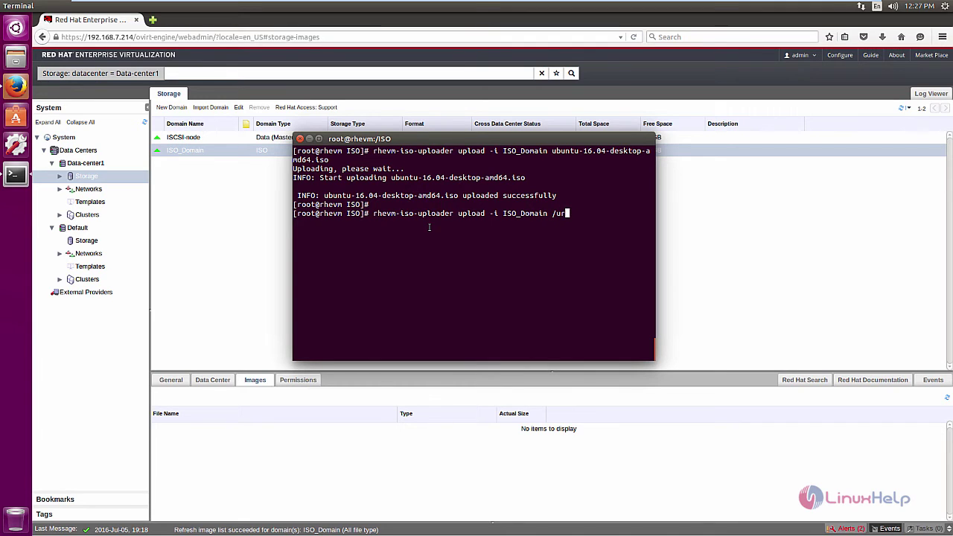
key(BackSpace)
text(sr/share/rhe)
key(Tab)
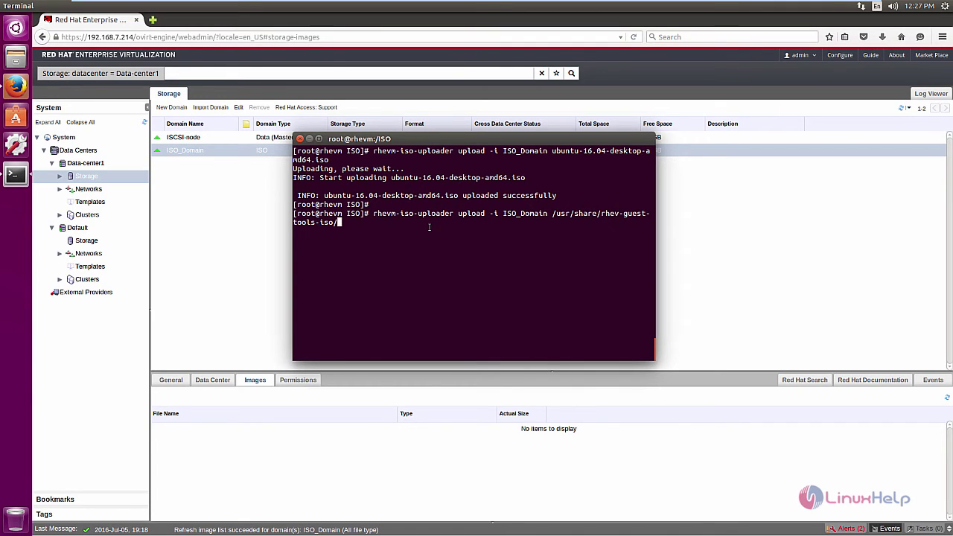
key(Tab)
key(Return)
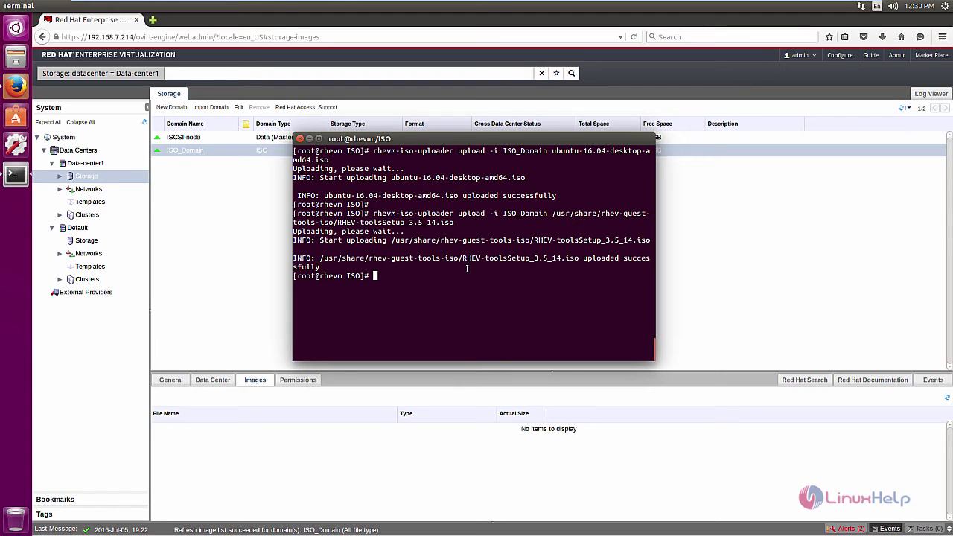
- Check ISO_Domain's Images list shows both the Ubuntu and RHEV tools ISOs, then return to System
click(227, 226)
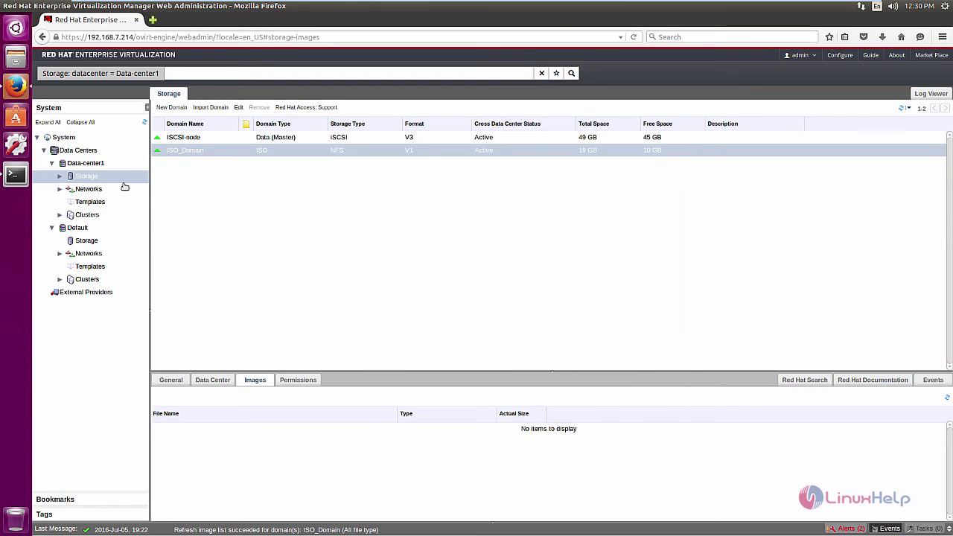
click(199, 151)
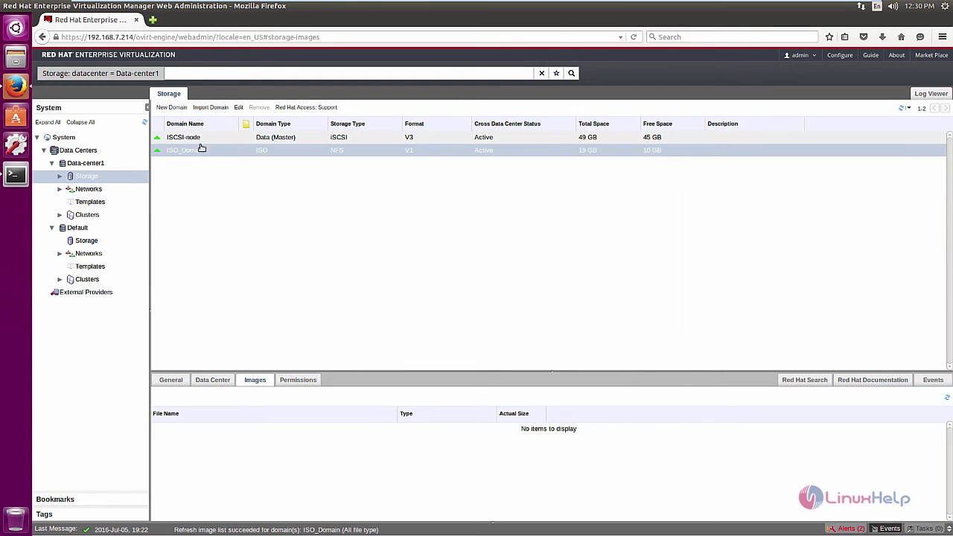
click(255, 380)
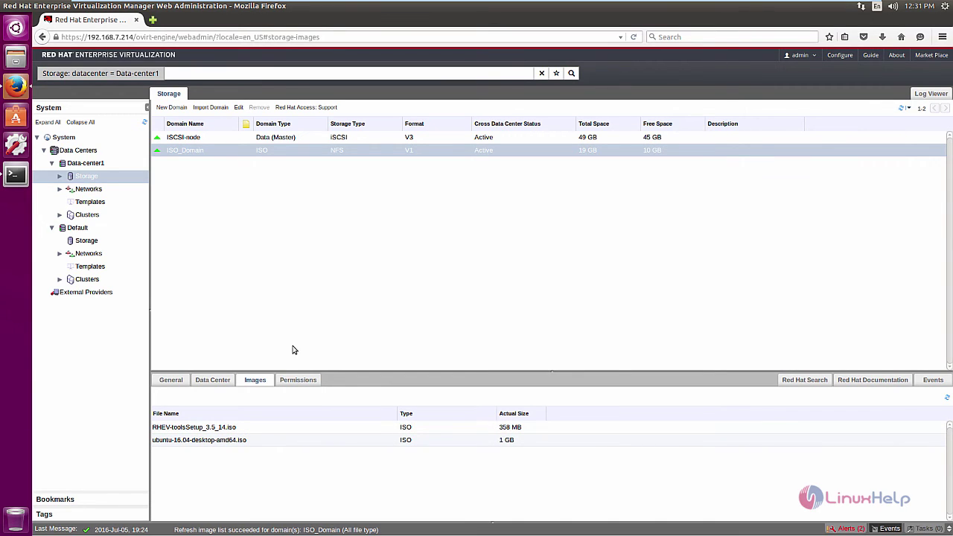
click(64, 139)
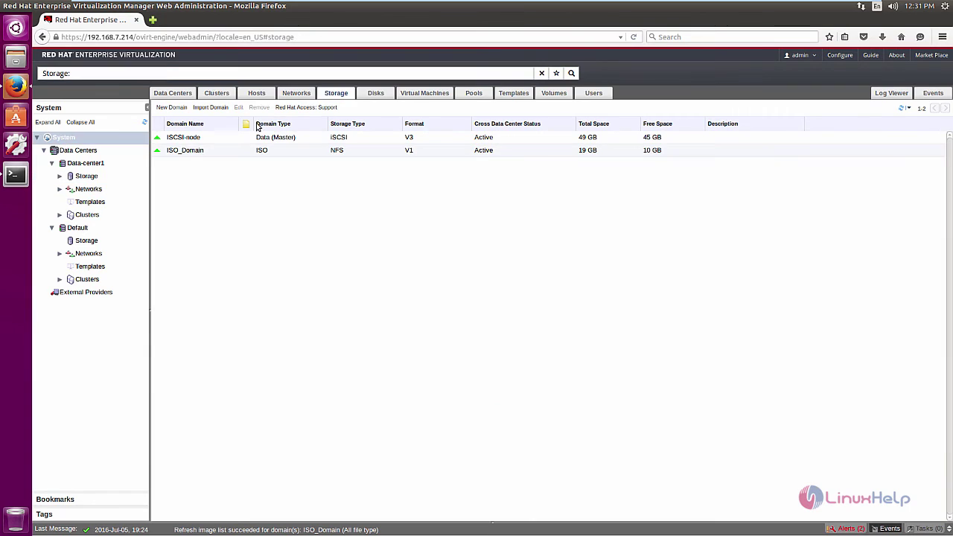
- Start a new VM on Cluster-1 in Data-center1 with OS type Ubuntu Saucy Salamander
click(427, 95)
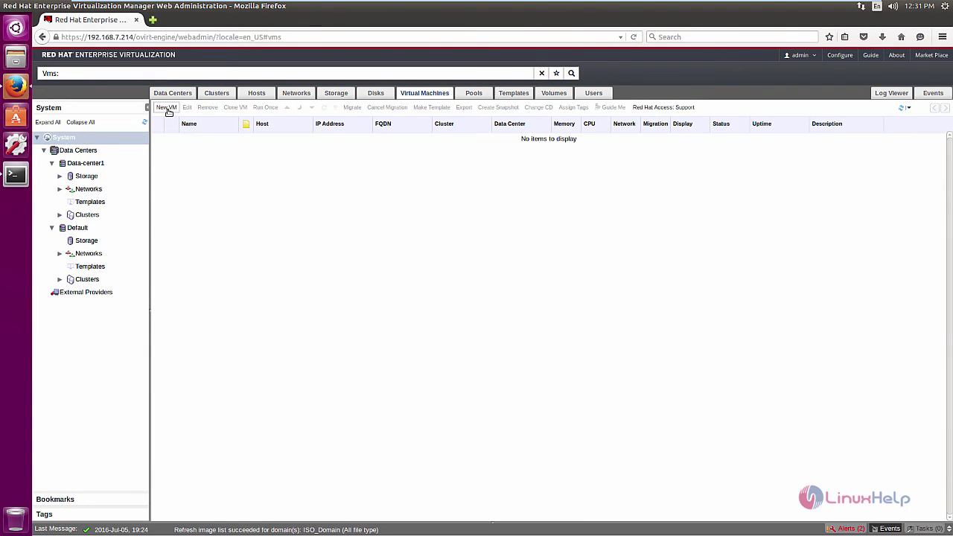
click(166, 108)
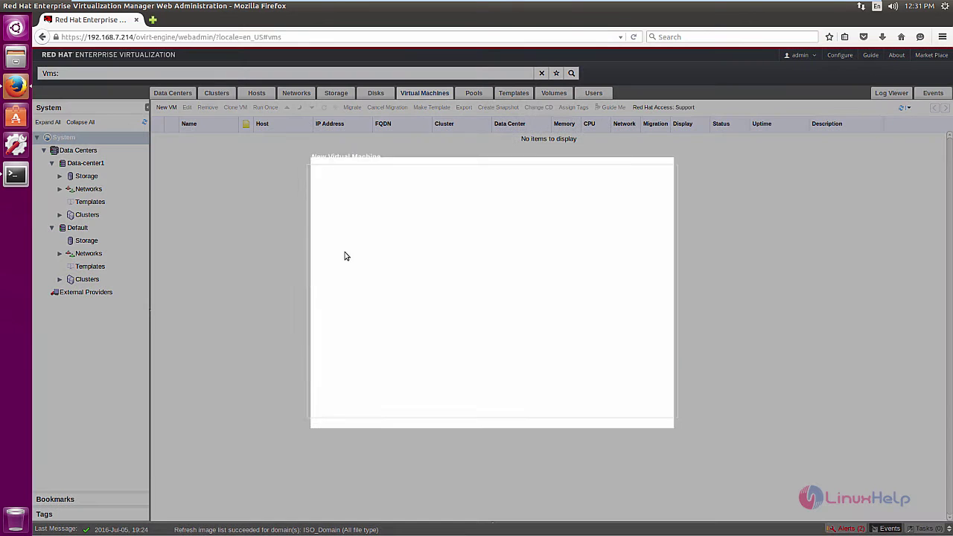
click(669, 178)
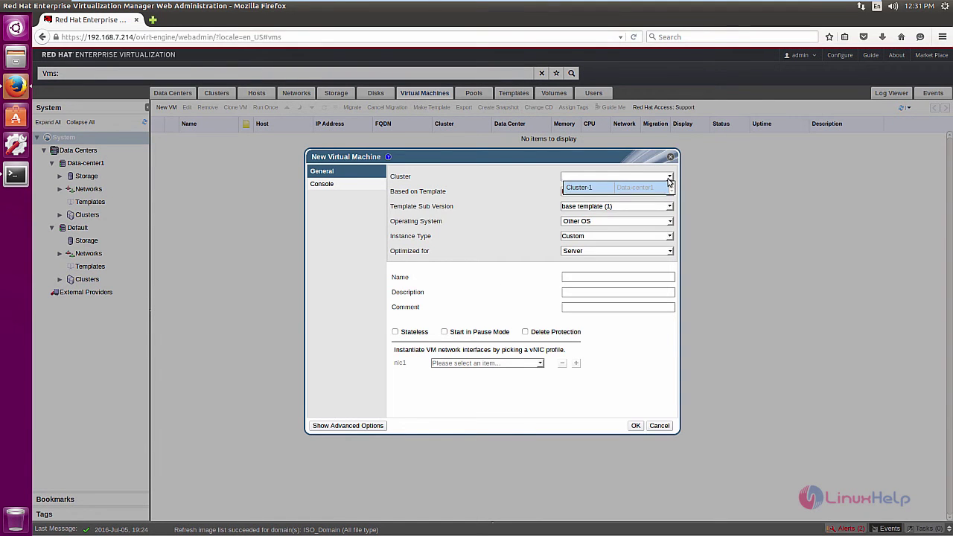
click(660, 187)
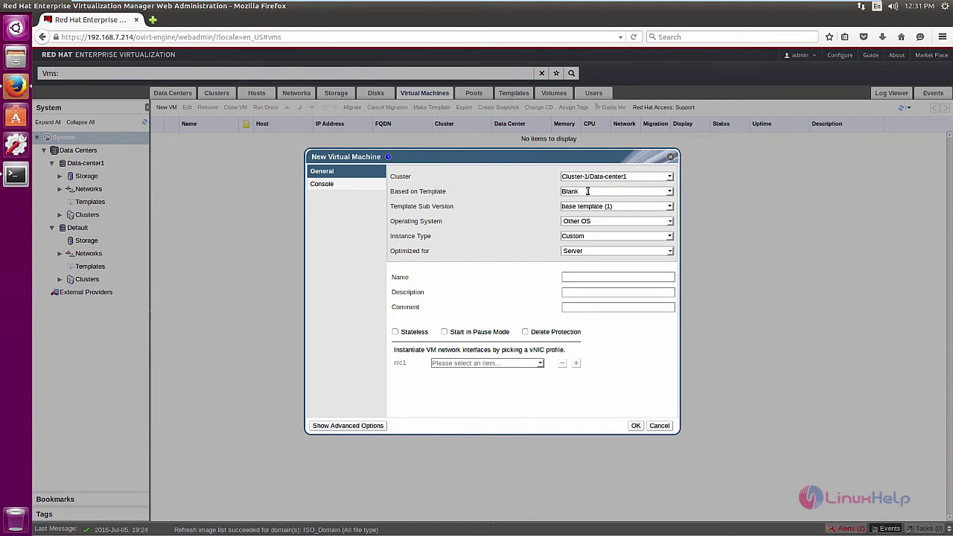
click(670, 207)
click(611, 215)
click(663, 223)
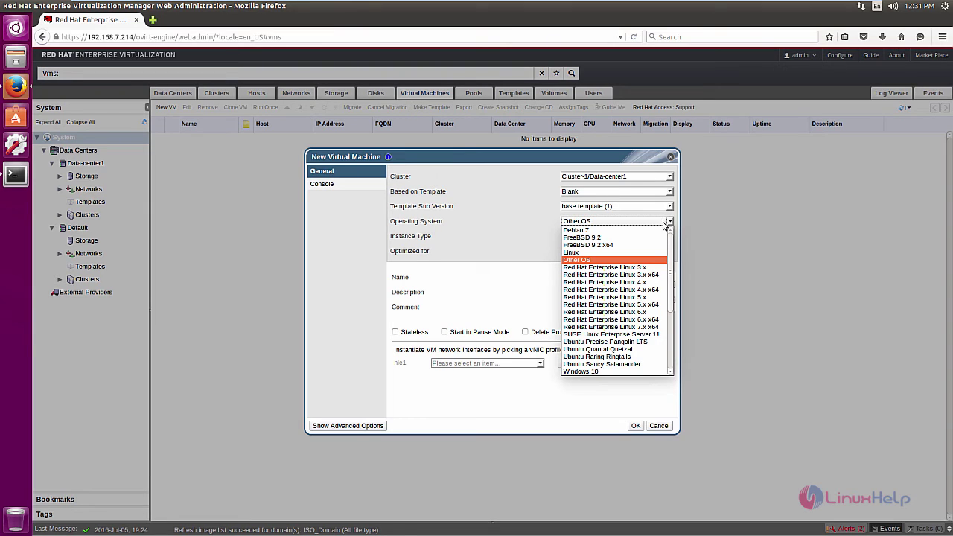
scroll(629, 282, down, 2)
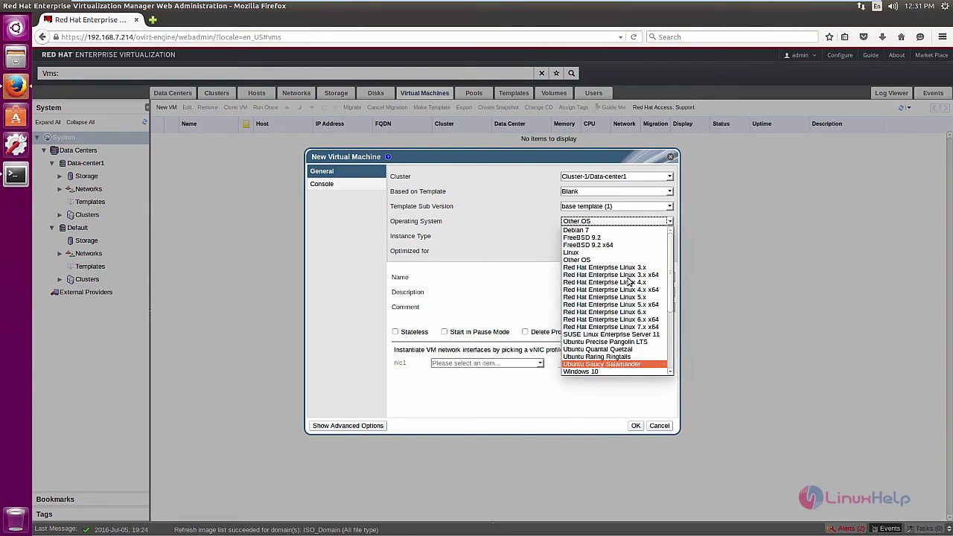
click(627, 277)
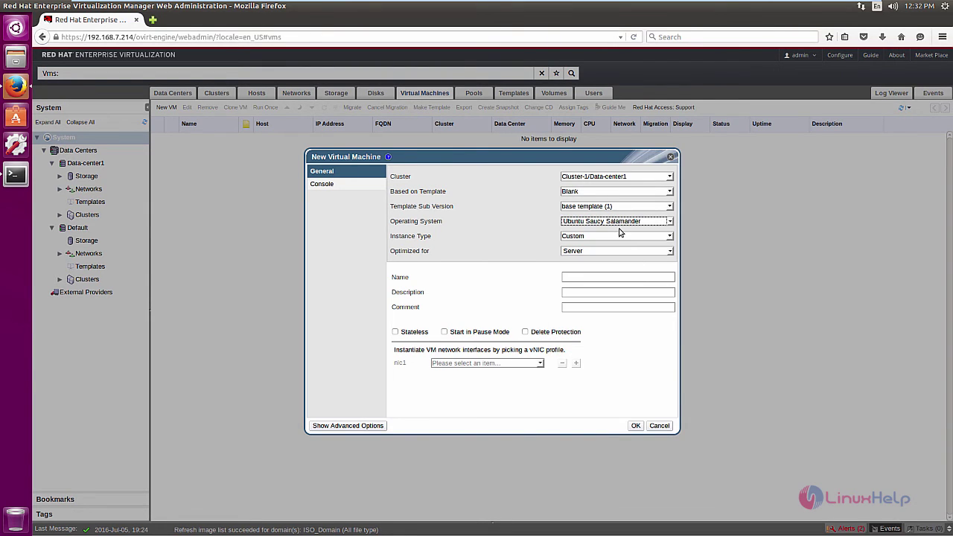
- Name the VM 'Ubuntu 16.04', optimize it for Desktop, and create it
click(599, 237)
click(547, 245)
click(595, 278)
text(Ubuntu 16.04)
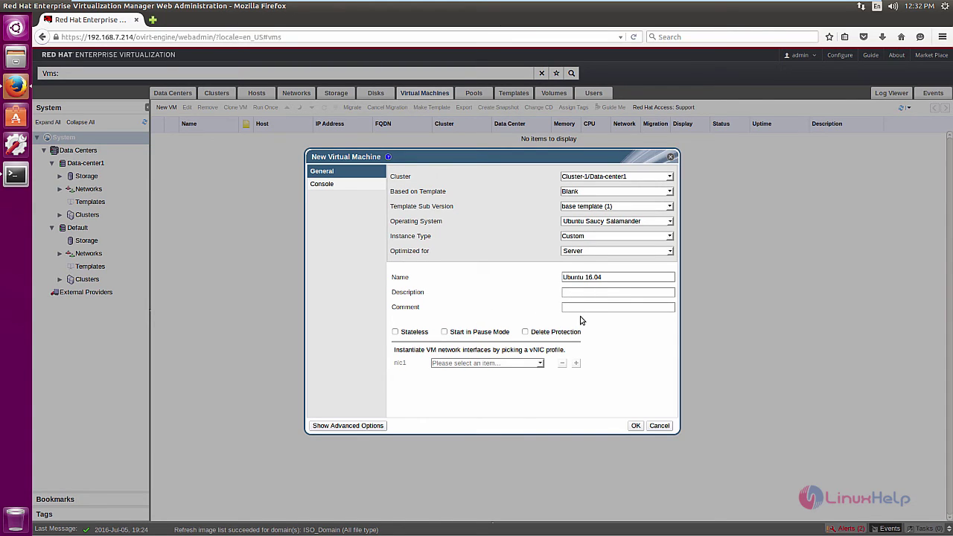
click(625, 252)
click(665, 253)
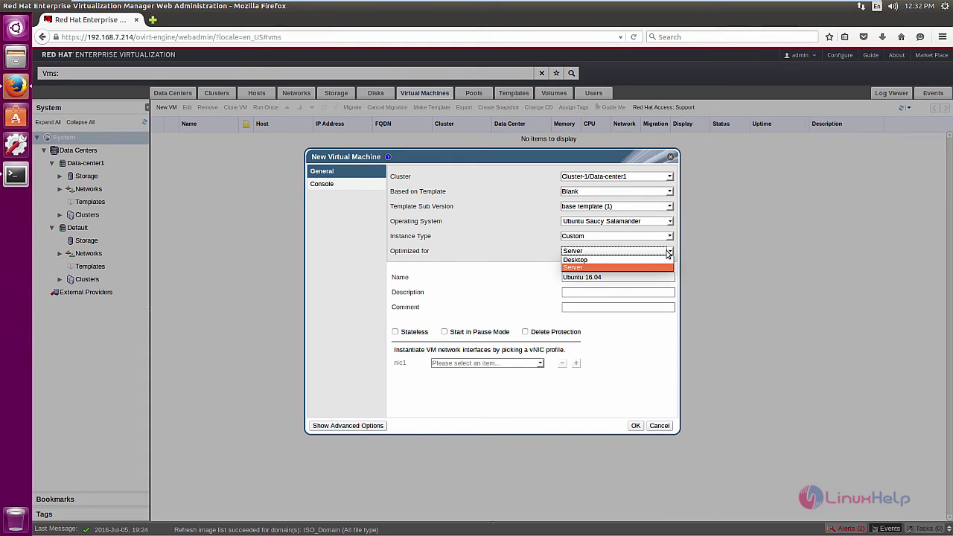
click(624, 260)
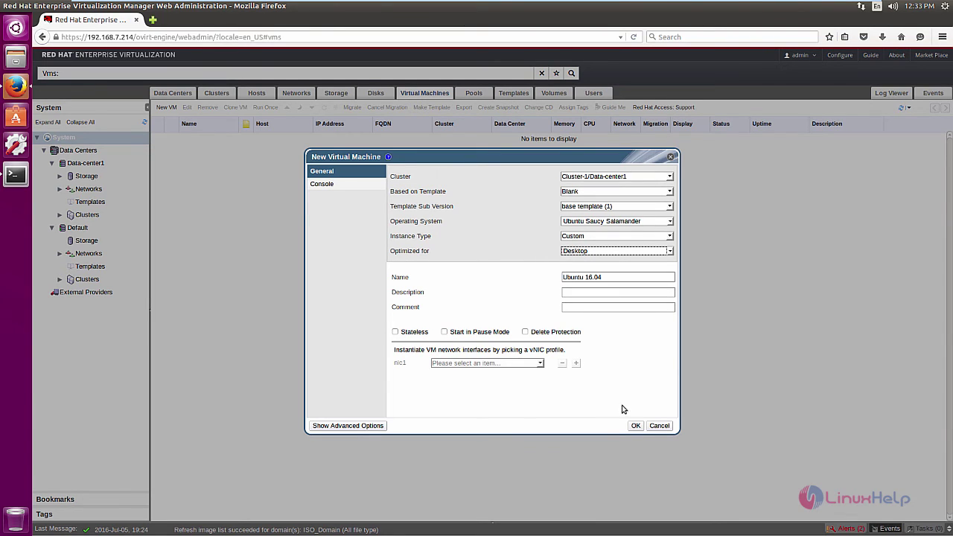
click(634, 427)
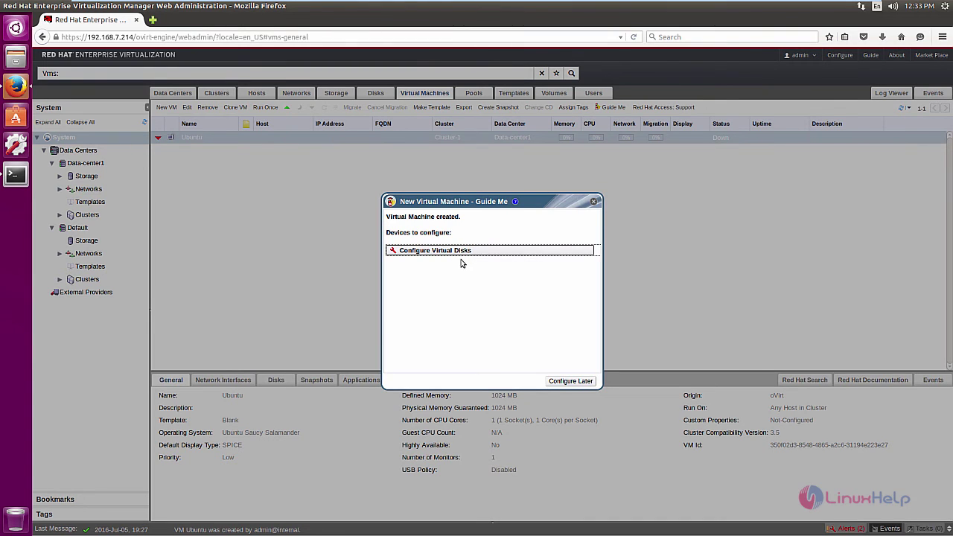
- Skip disk setup, then edit the Ubuntu VM and set its time zone to India Standard Time
click(572, 381)
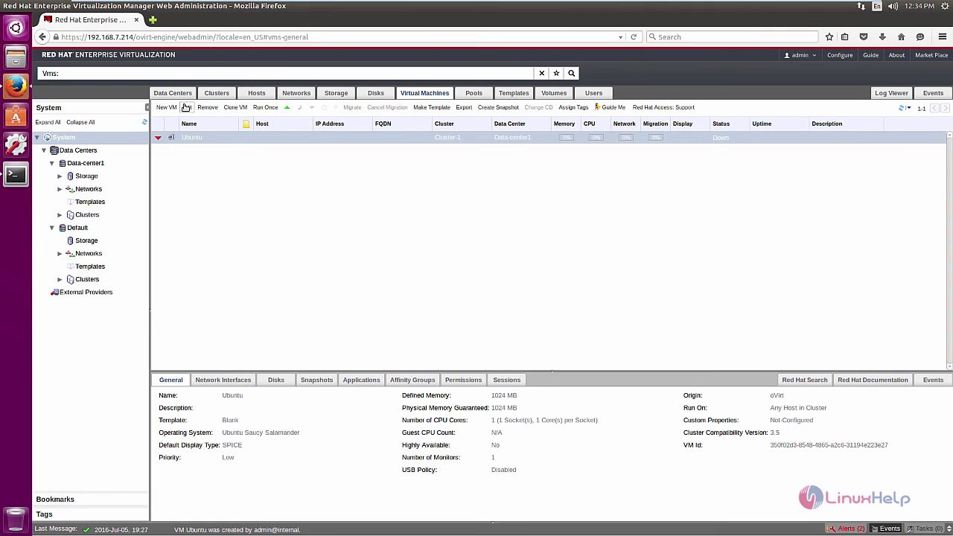
click(186, 107)
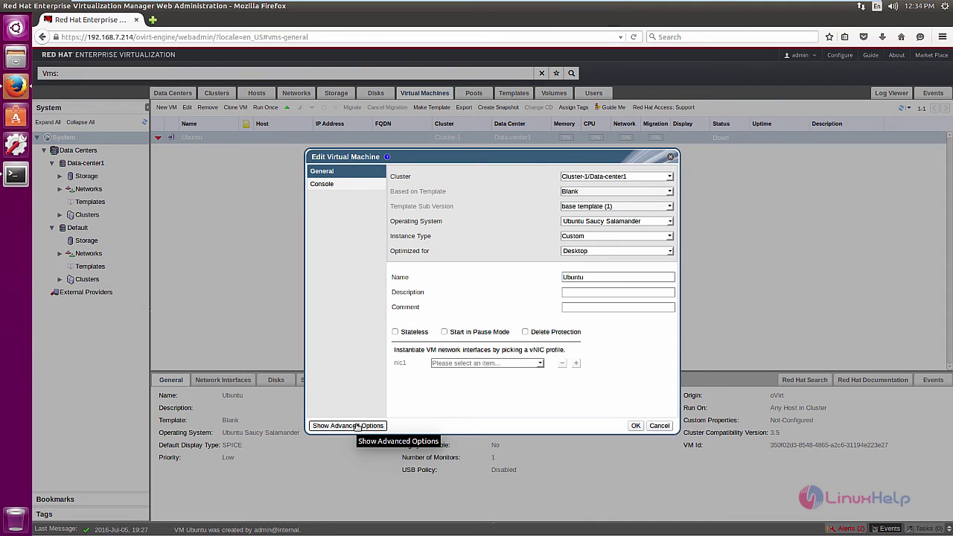
click(357, 427)
click(357, 187)
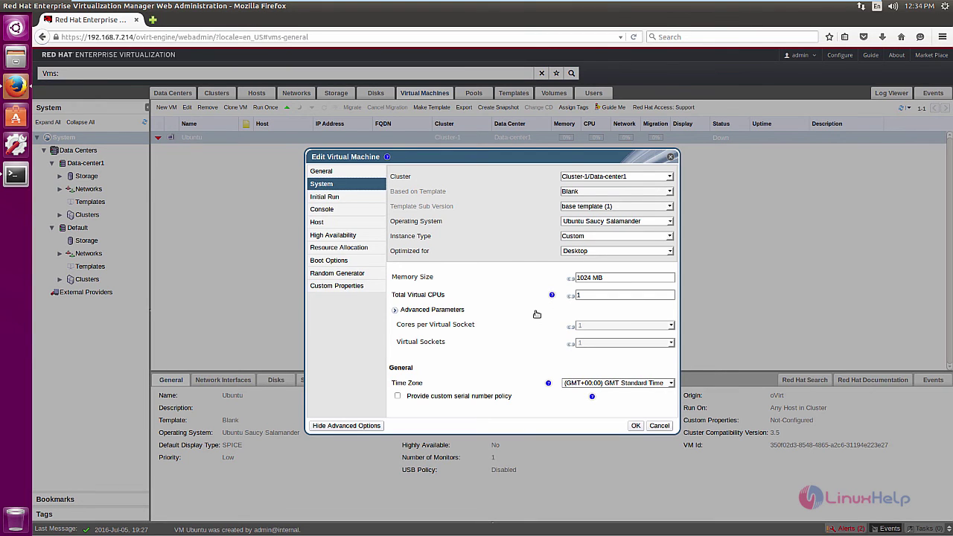
click(672, 384)
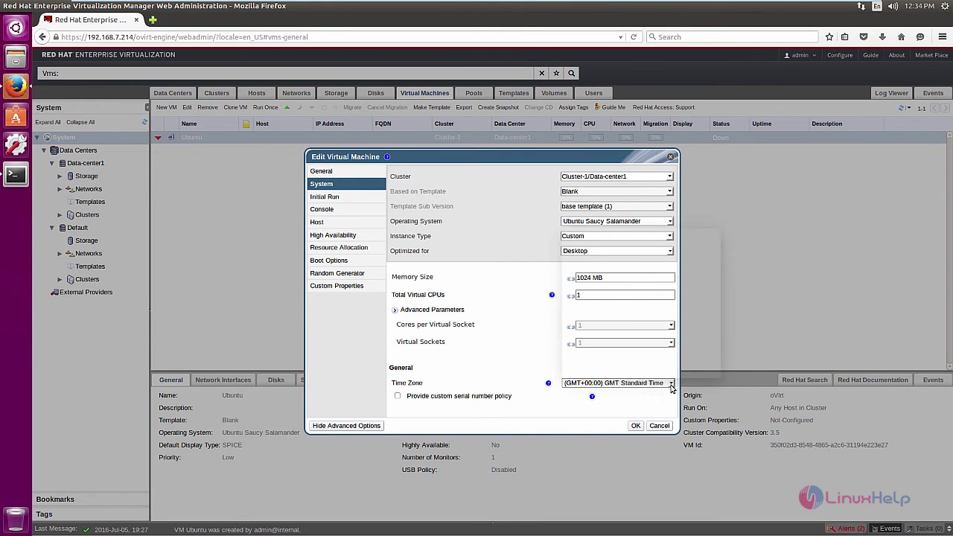
scroll(665, 335, down, 5)
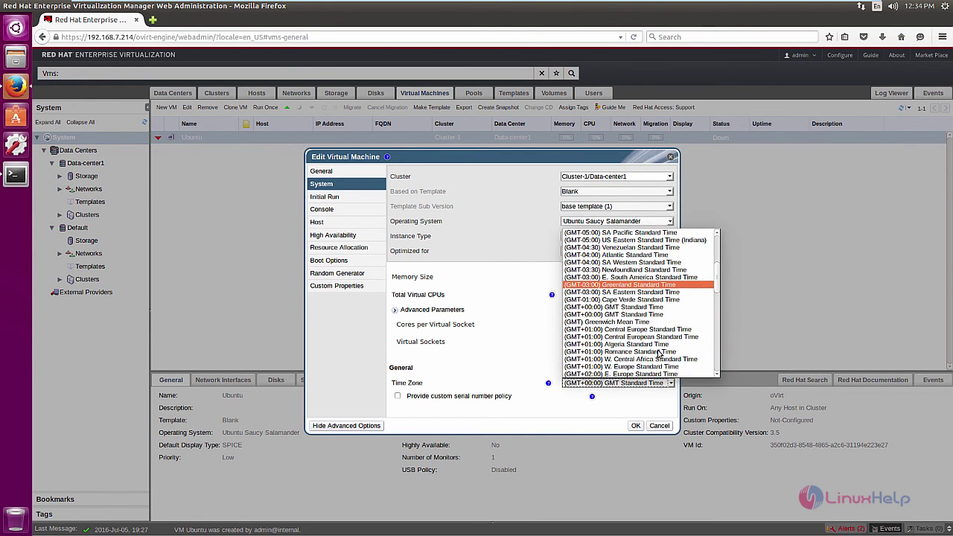
click(633, 270)
- Keep Hard Disk as first boot device, attach ubuntu-16.04-desktop-amd64.iso as CD, and save
click(330, 200)
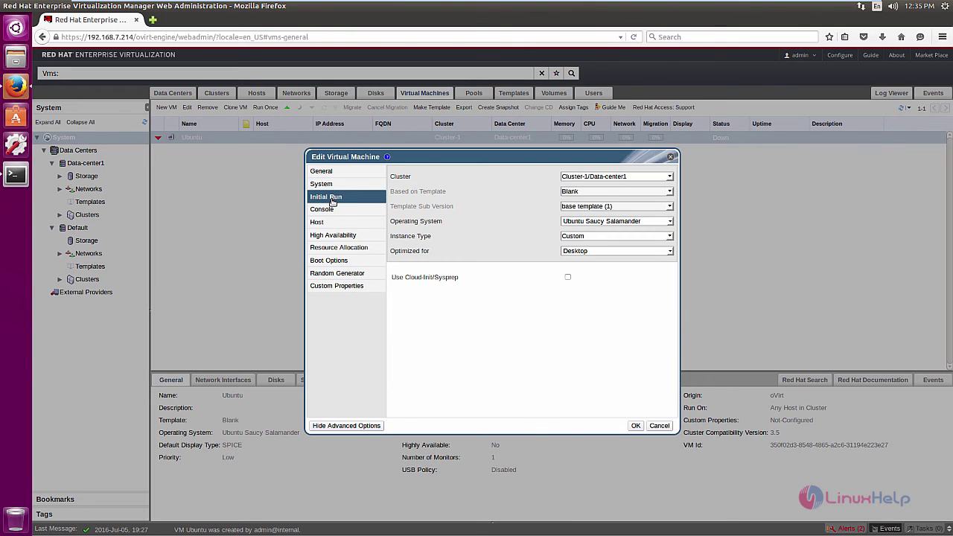
click(352, 263)
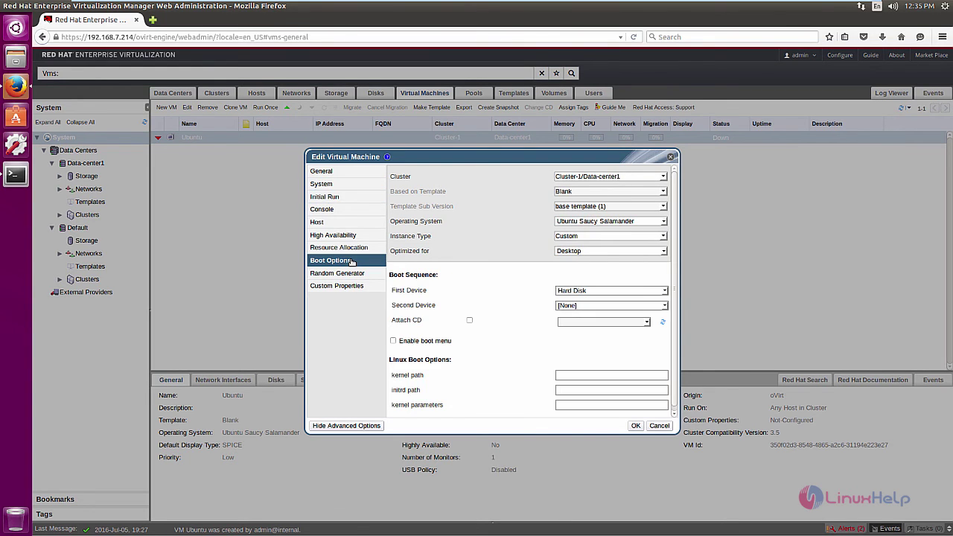
click(656, 297)
click(645, 300)
click(470, 320)
click(647, 323)
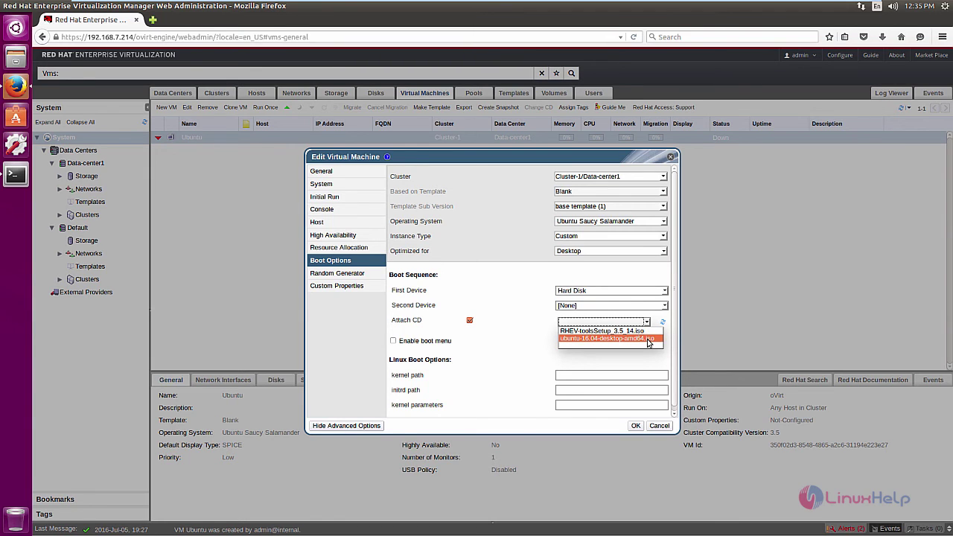
click(647, 339)
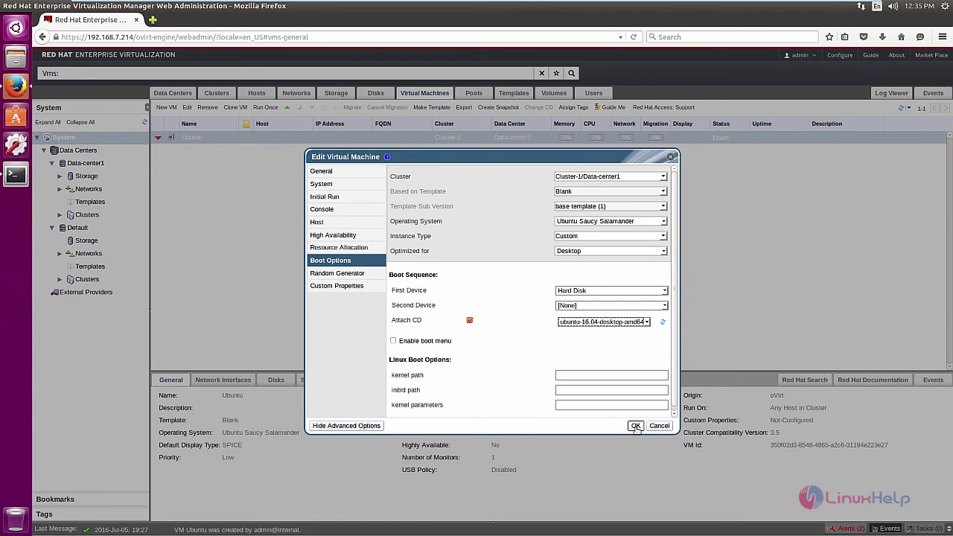
click(635, 425)
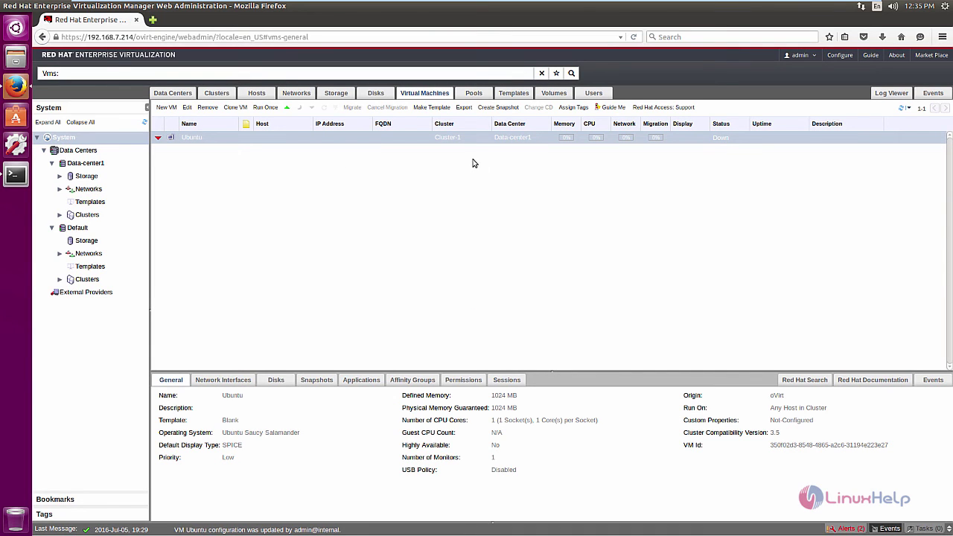
- Through Guide Me, add a 10 GB bootable disk Ubuntu_Disk1 to the Ubuntu VM
click(613, 108)
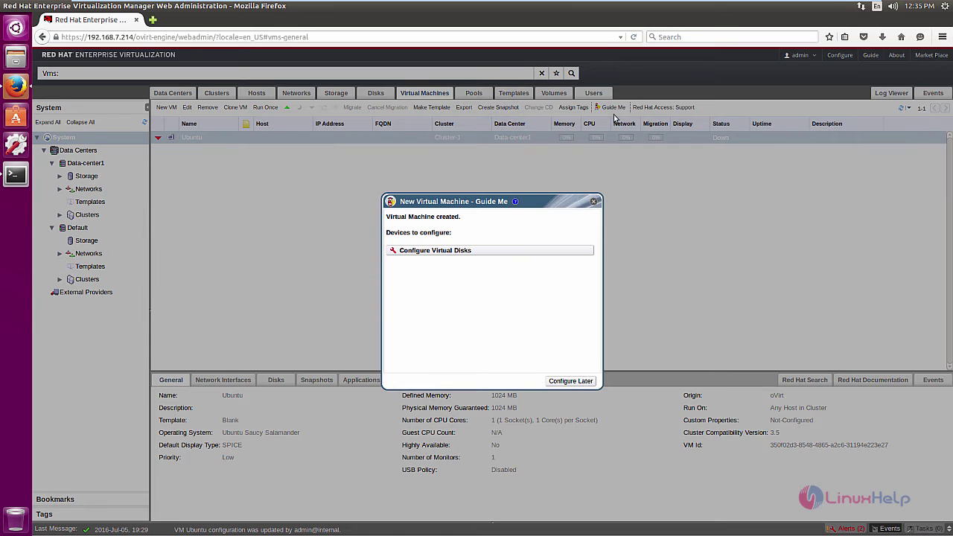
click(429, 251)
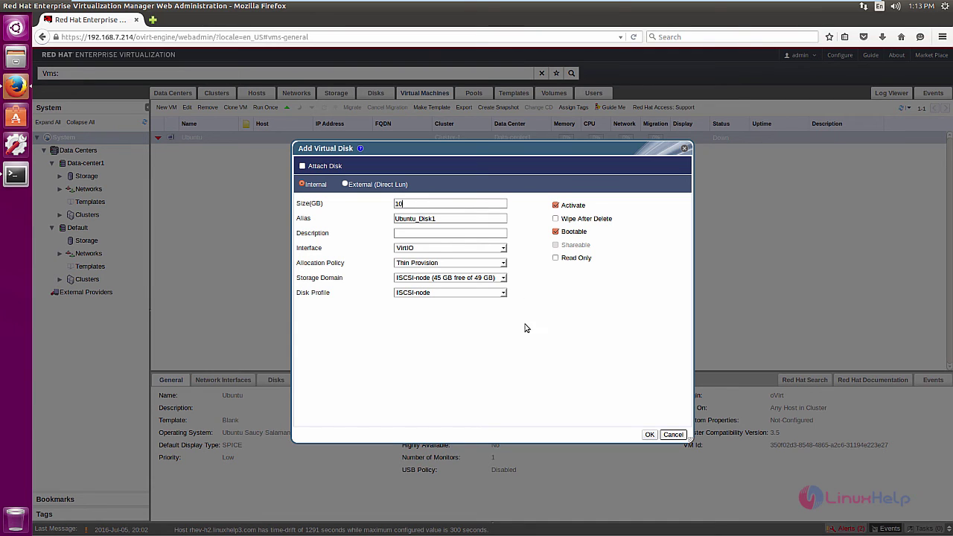
click(649, 435)
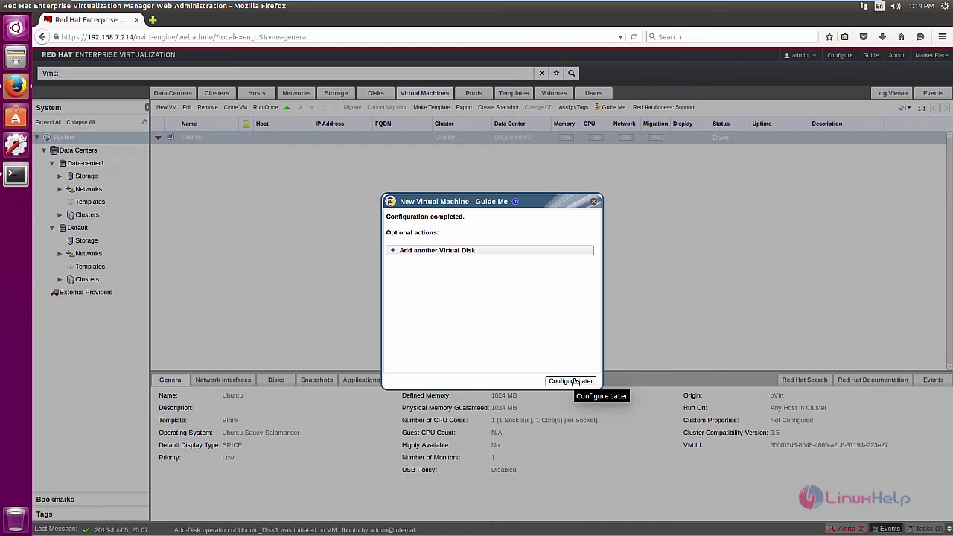
click(571, 381)
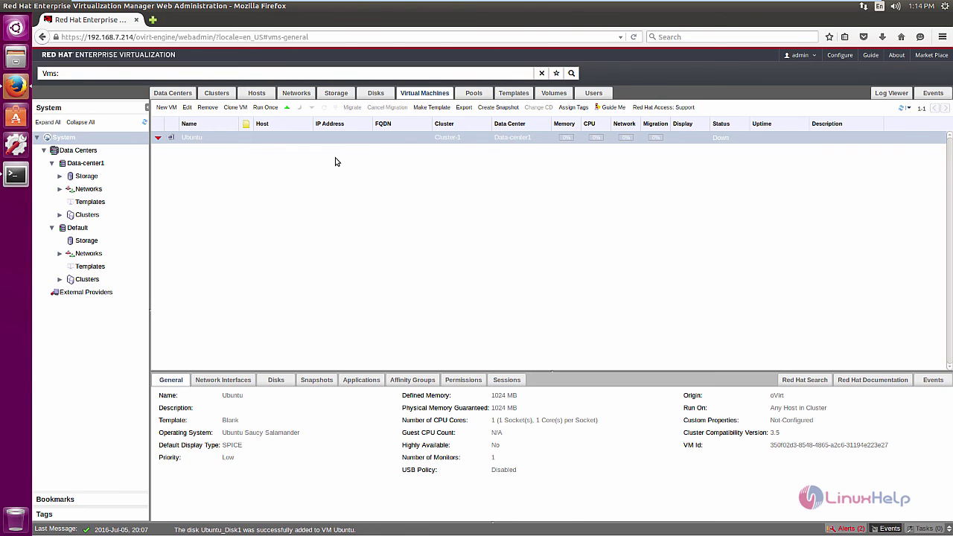
- Install spice-xpi and its 53 dependency packages with yum, then close the terminal
click(22, 177)
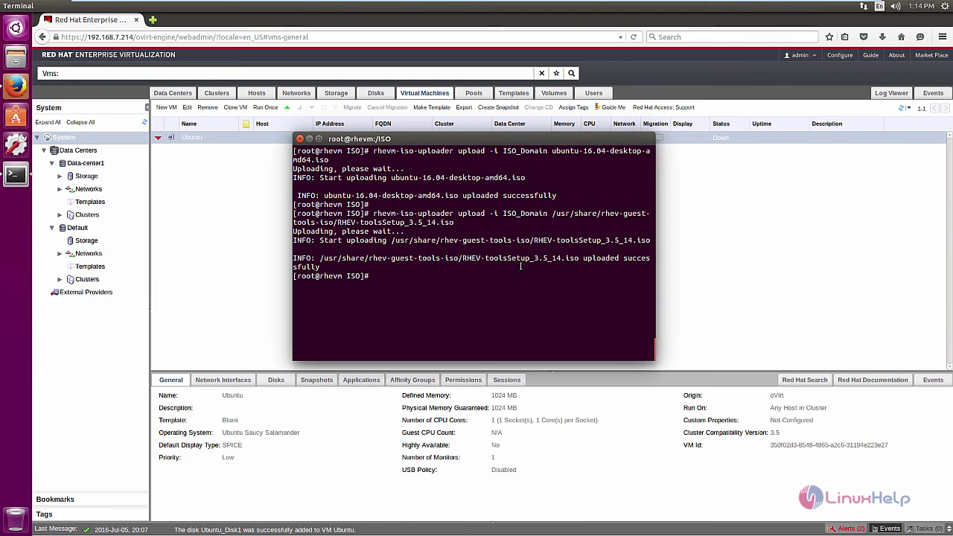
text(yum install spice-xpi)
key(Return)
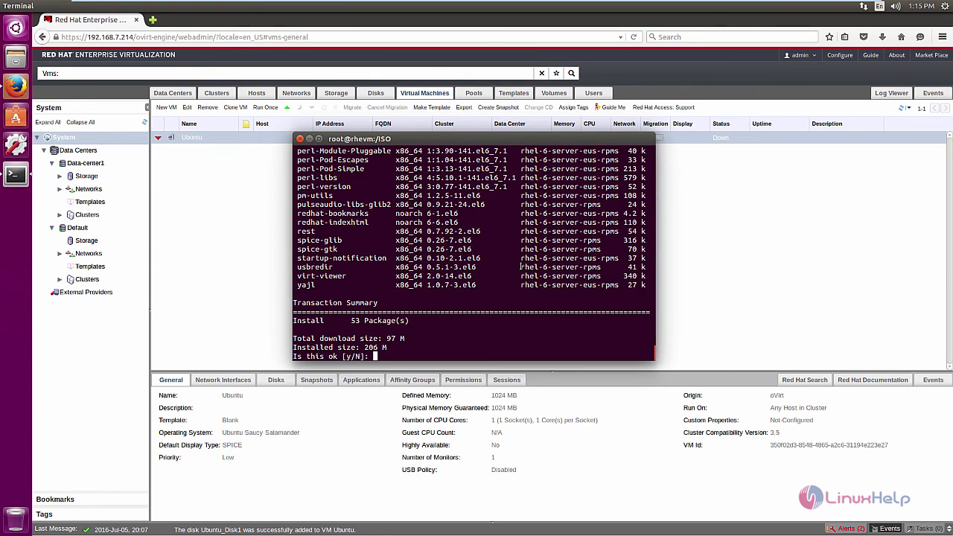
text(y)
key(Return)
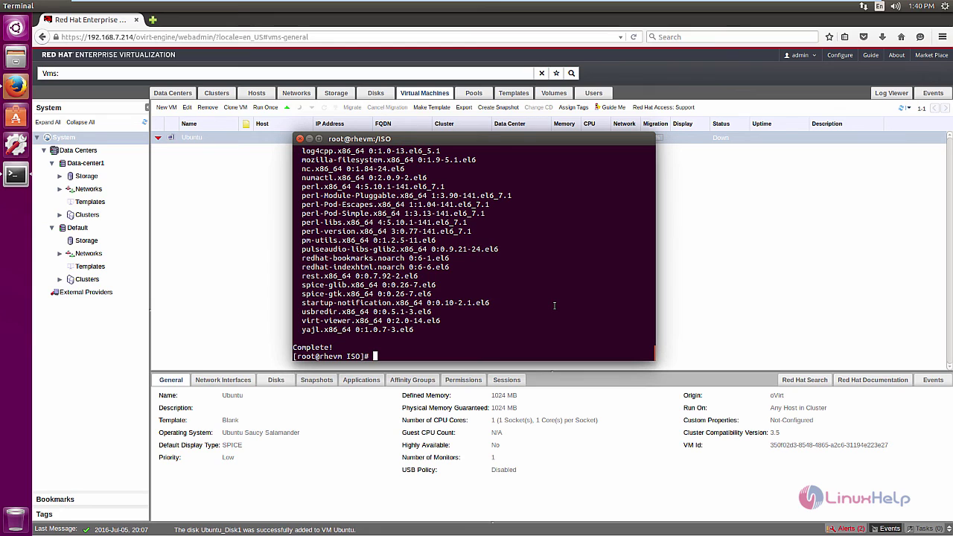
click(310, 139)
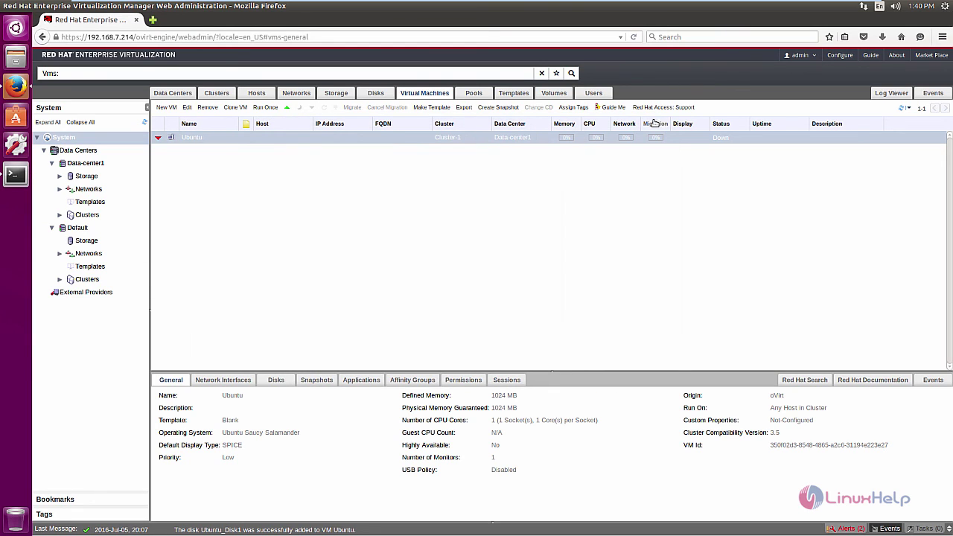
- Sign out of the administration portal and choose Run Once for the Ubuntu VM
click(800, 55)
click(767, 69)
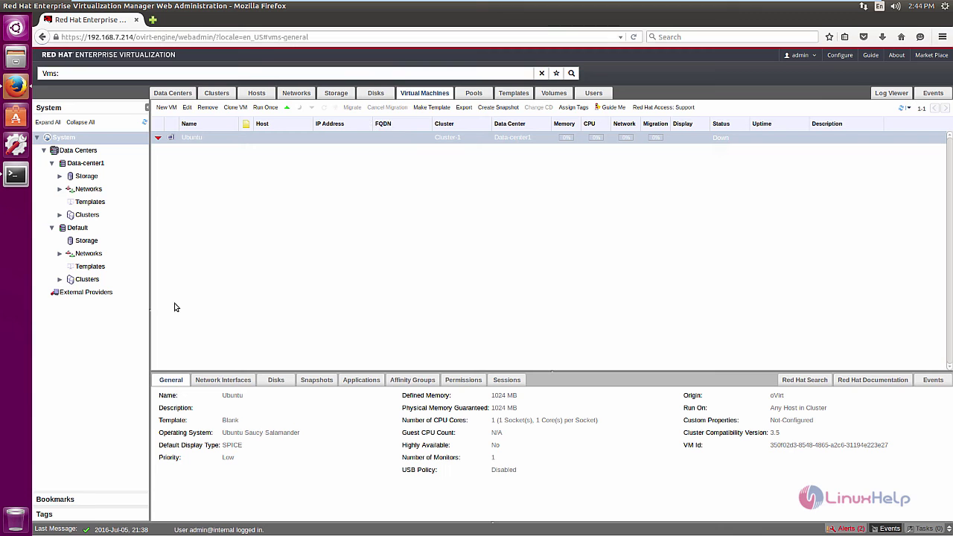
right_click(197, 138)
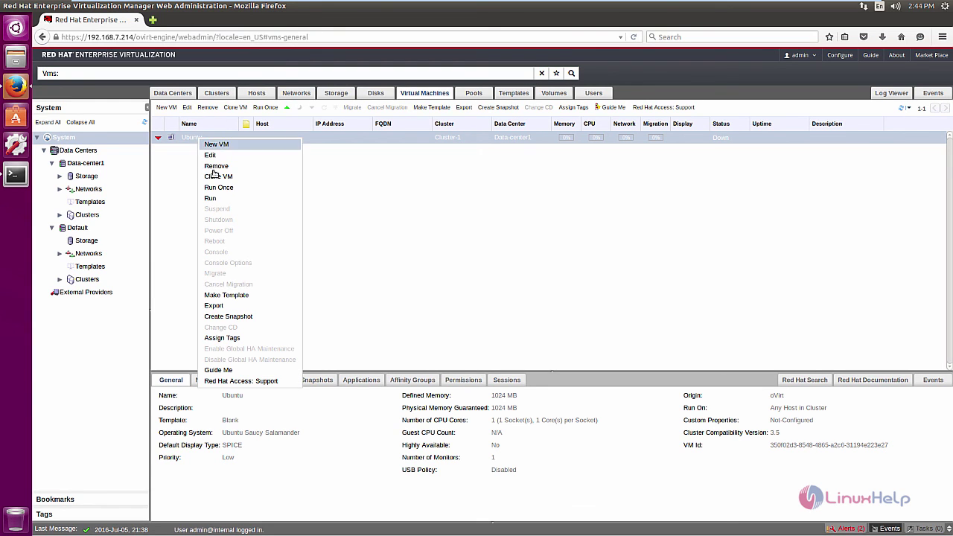
click(226, 189)
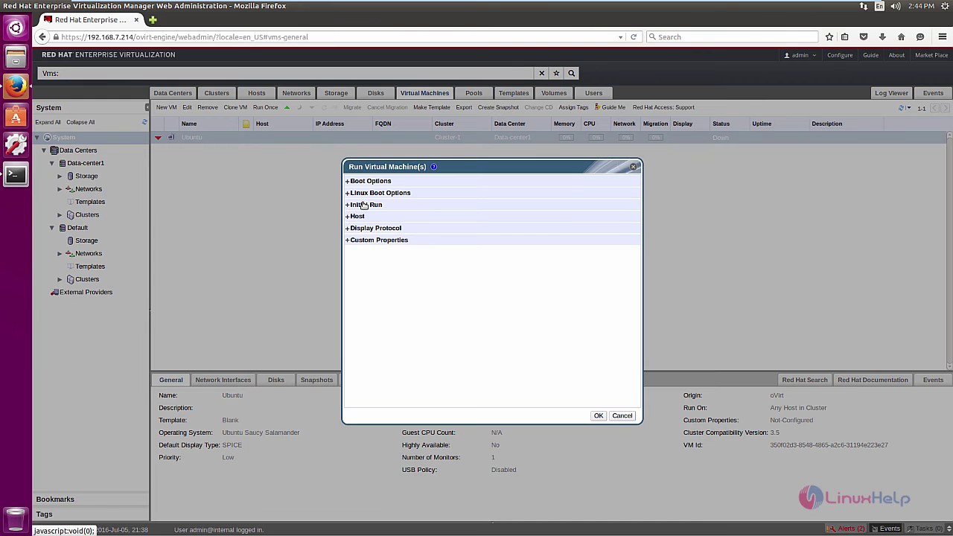
- Move CD-ROM ahead of Hard Disk in the one-time boot order and start the VM
click(350, 182)
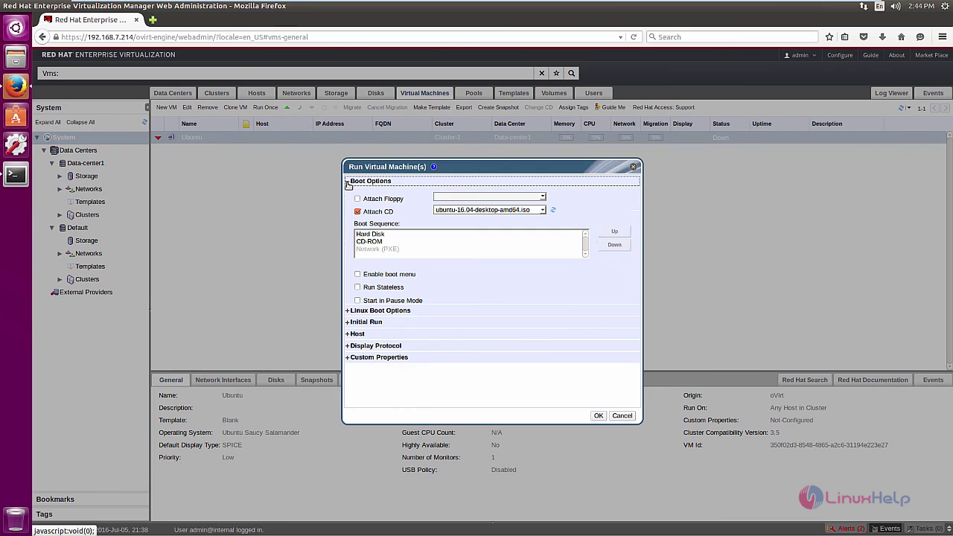
click(403, 242)
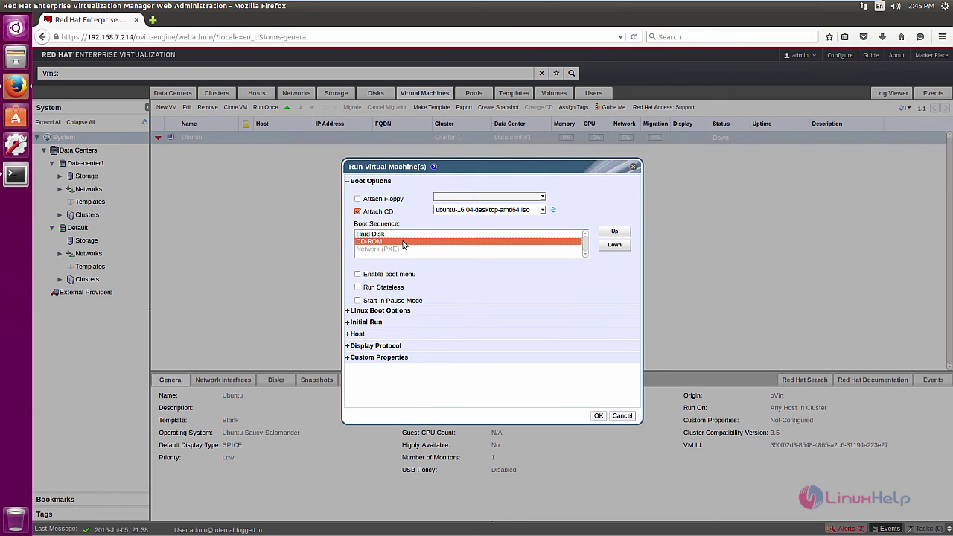
click(615, 231)
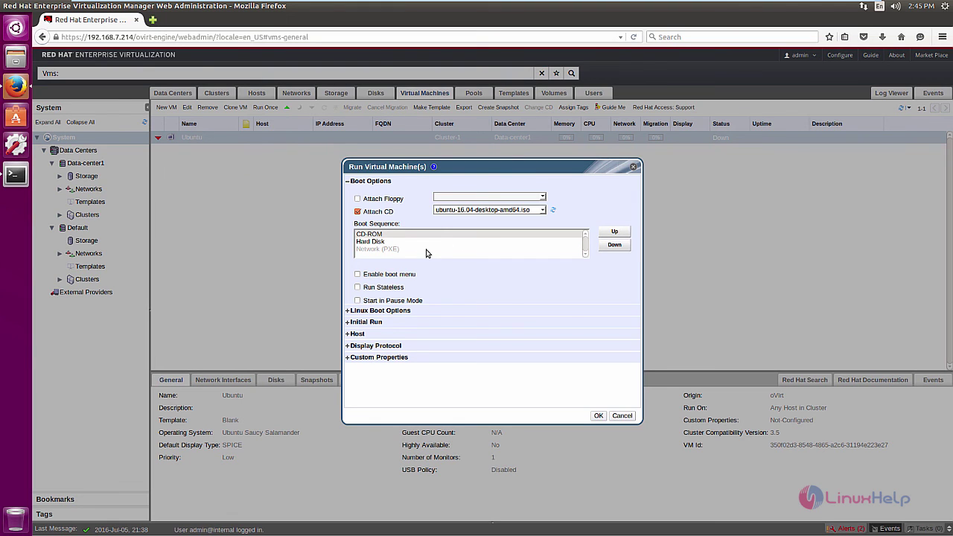
click(598, 415)
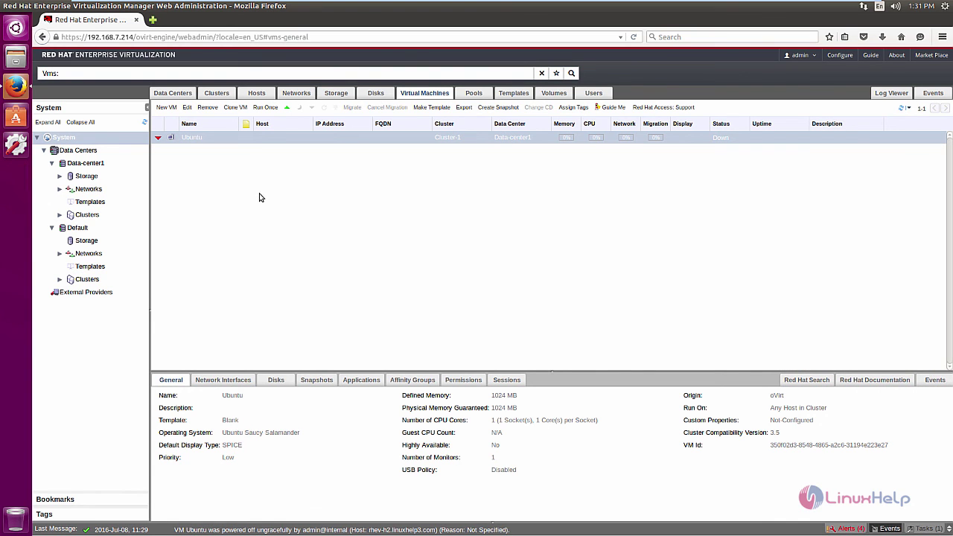
- Run the Ubuntu VM and open its console in Remote Viewer
right_click(210, 141)
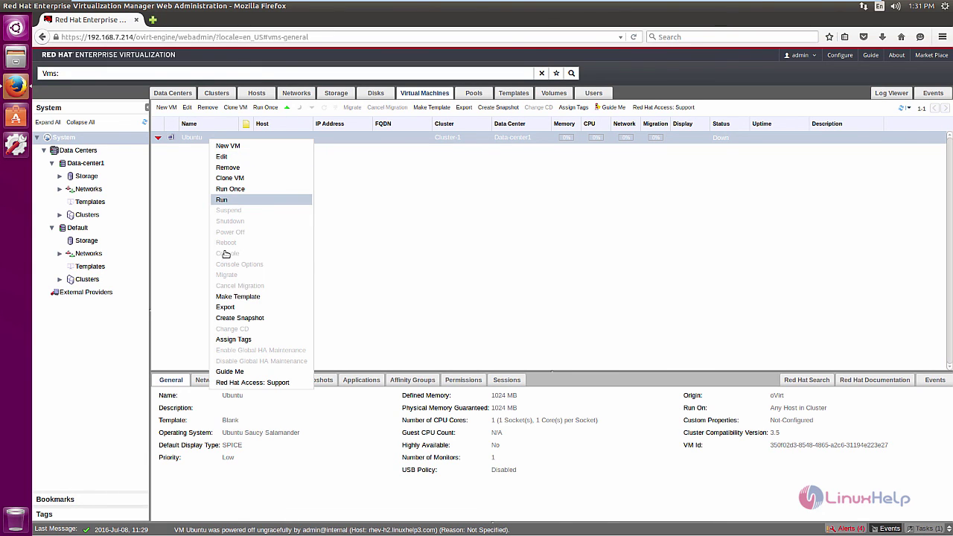
click(226, 202)
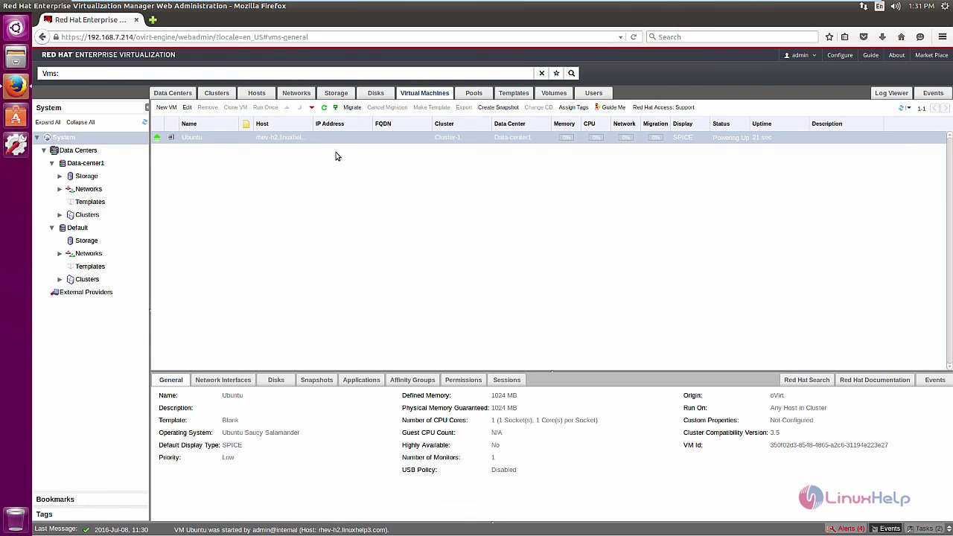
click(336, 108)
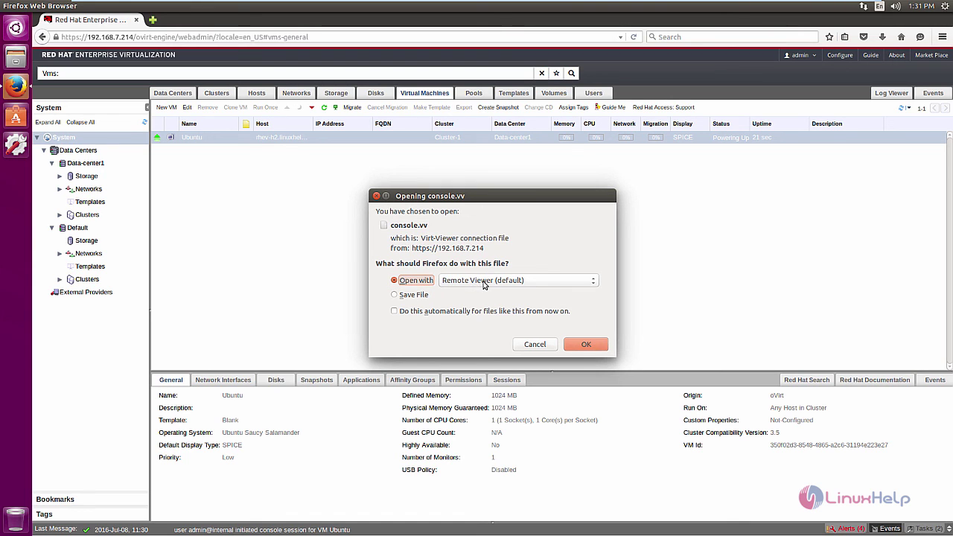
click(586, 347)
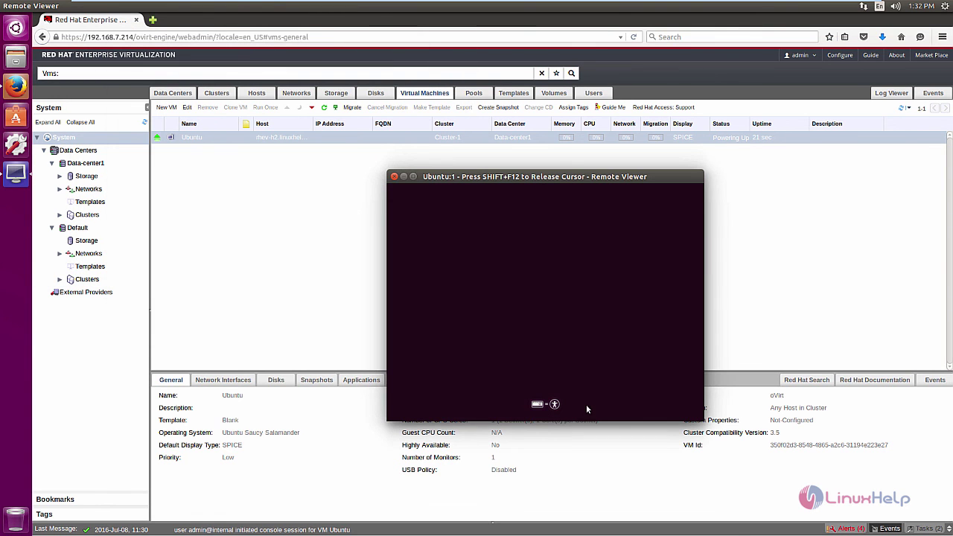
- Select English as the installer language and launch Install Ubuntu
key(Return)
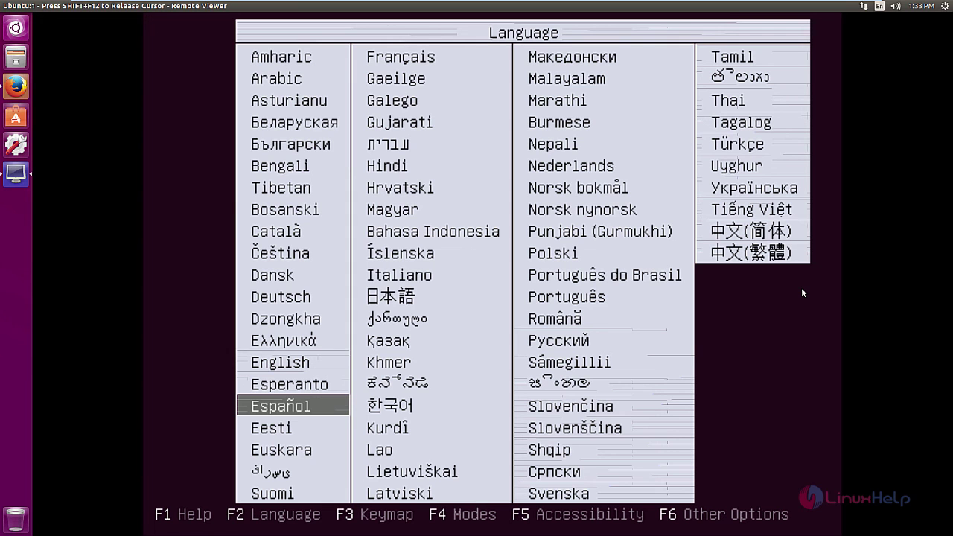
key(Up)
key(Up)
key(Return)
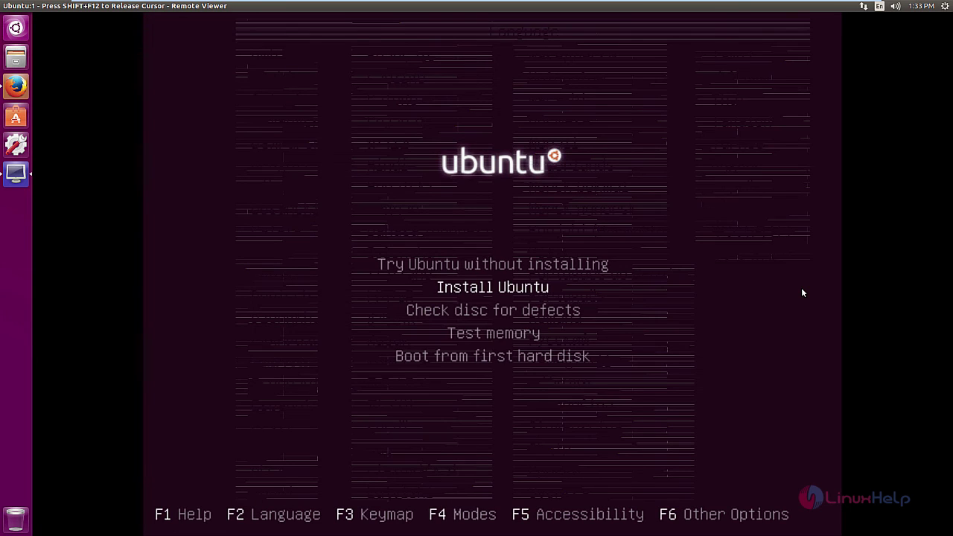
key(Return)
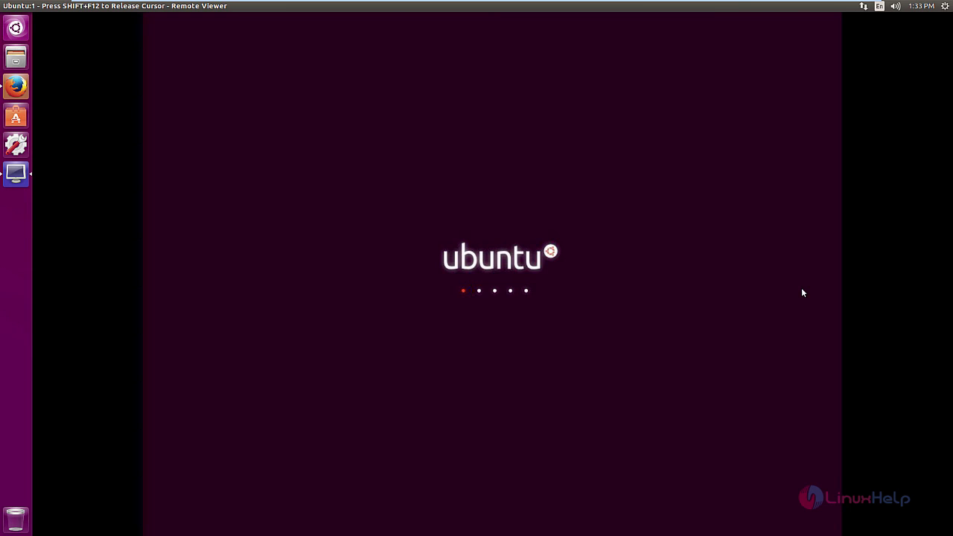